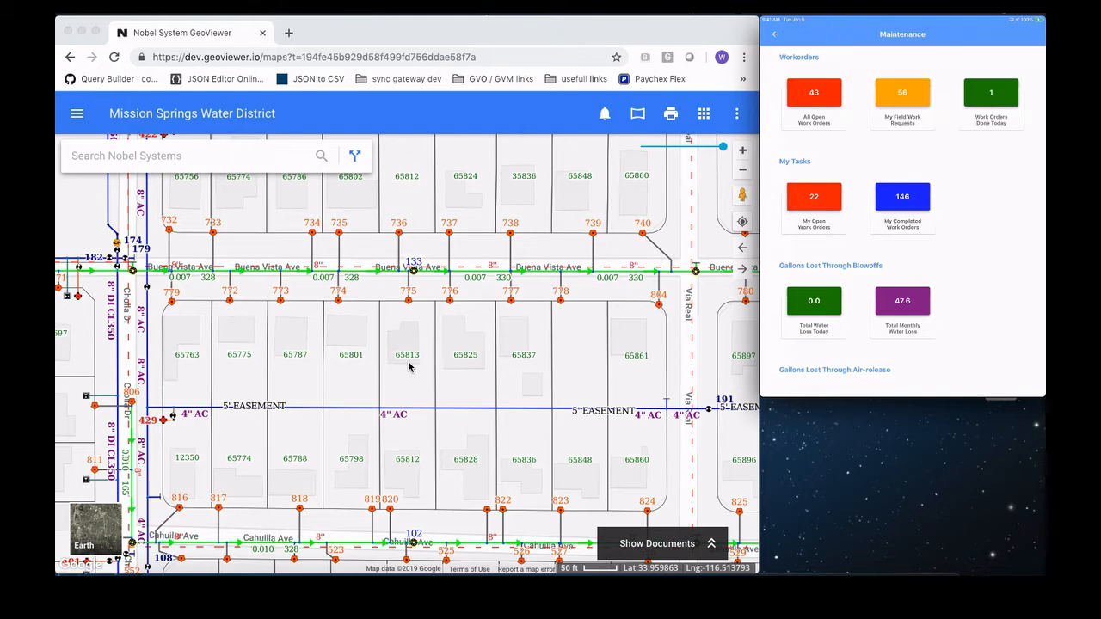
# Step: Select the parcel directly below service point 775 on the map and start a new work order from its Parcels Summary
pyautogui.click(409, 368)
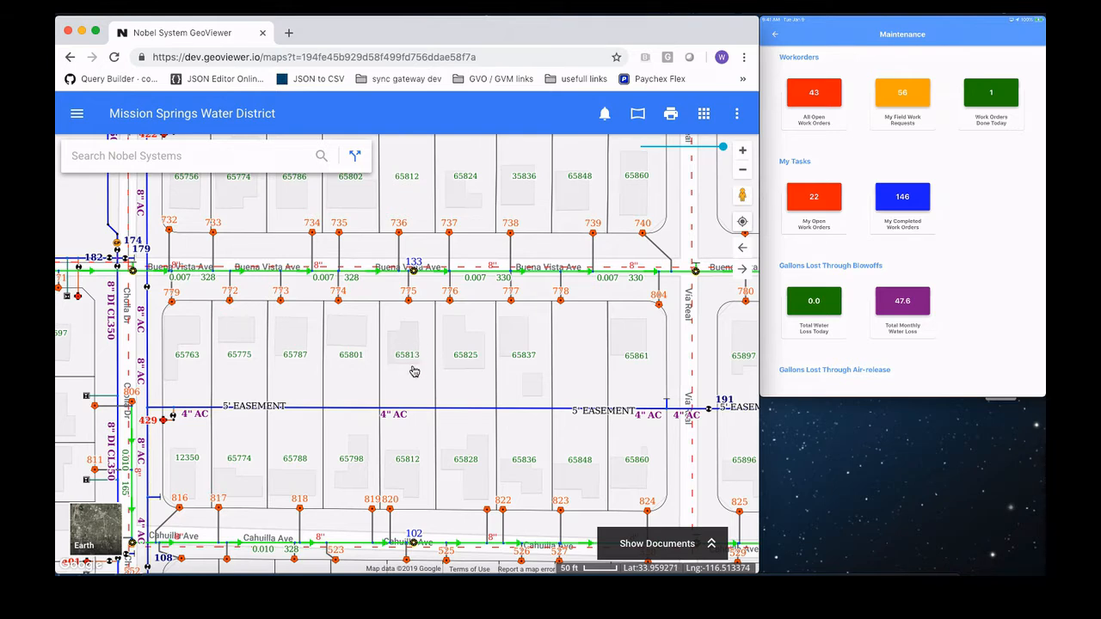
pyautogui.click(413, 372)
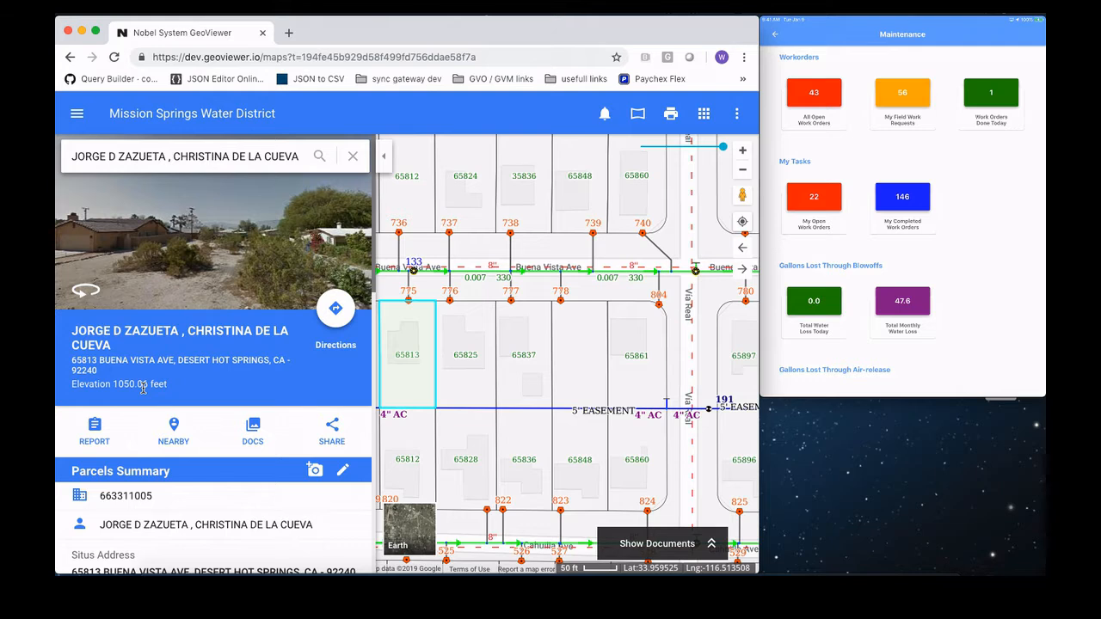
pyautogui.scroll(-3, 143, 389)
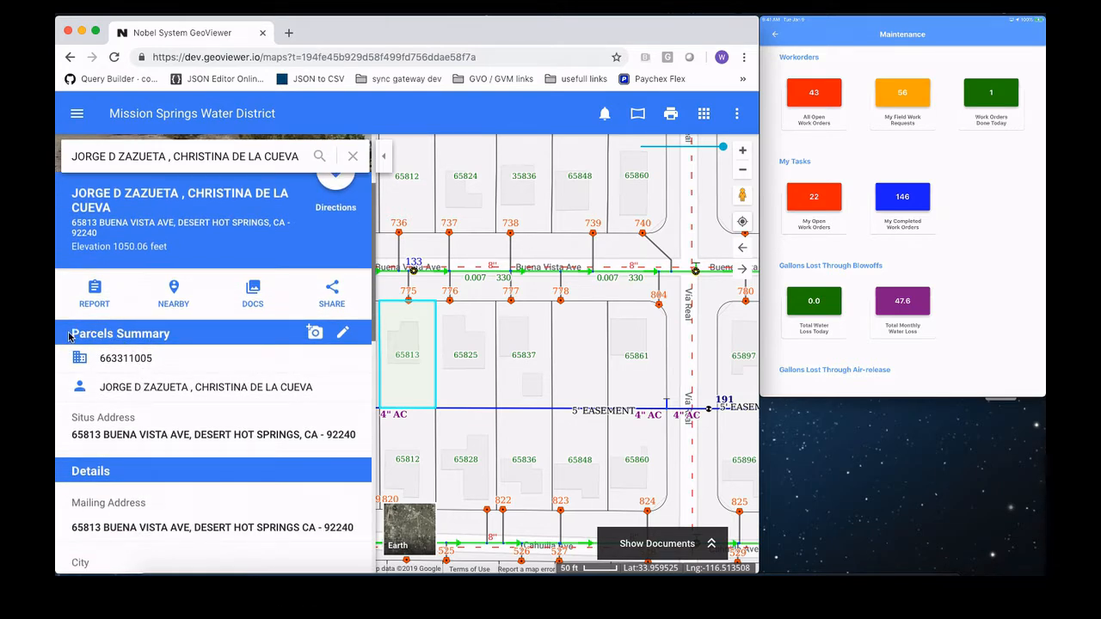
pyautogui.click(344, 335)
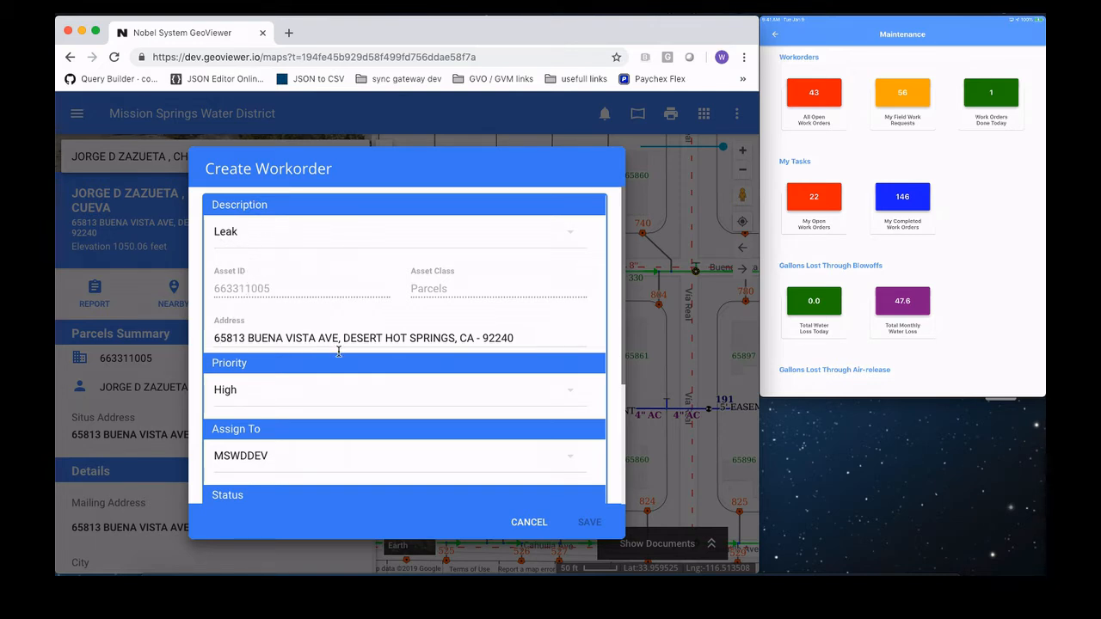
# Step: Look over the new work order form and set its description to Brown Water
pyautogui.scroll(-4, 338, 351)
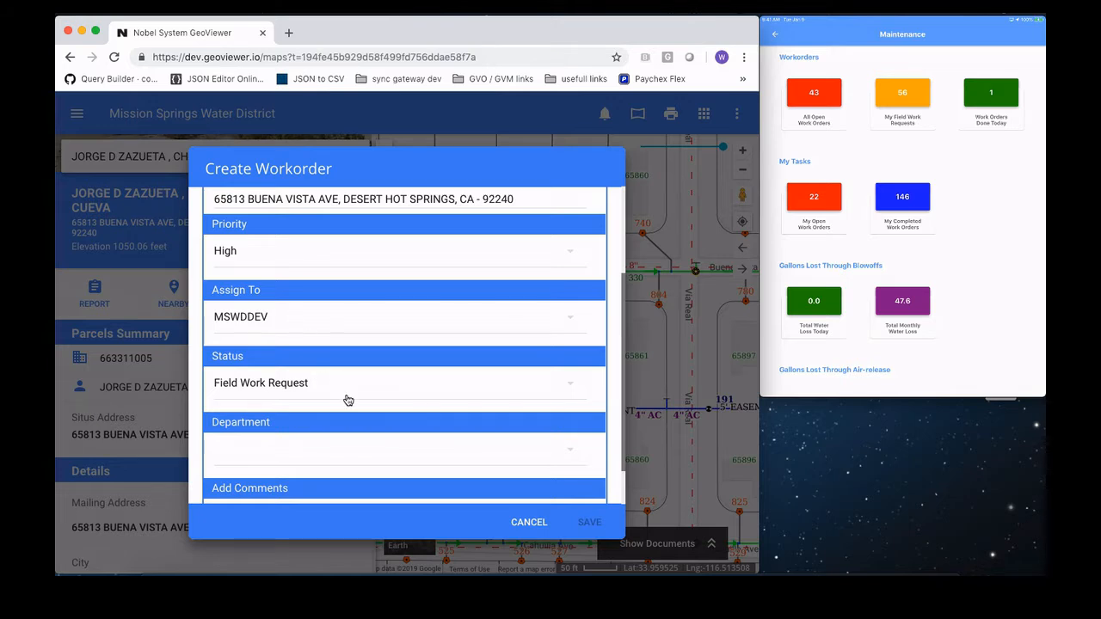
pyautogui.scroll(-2, 347, 400)
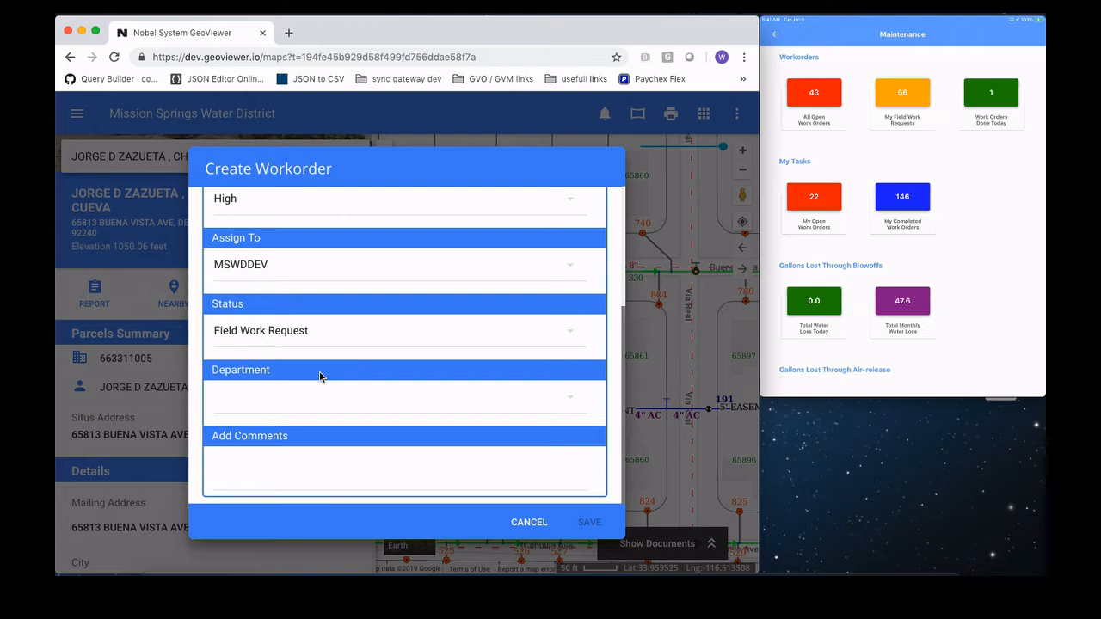
pyautogui.scroll(5, 319, 376)
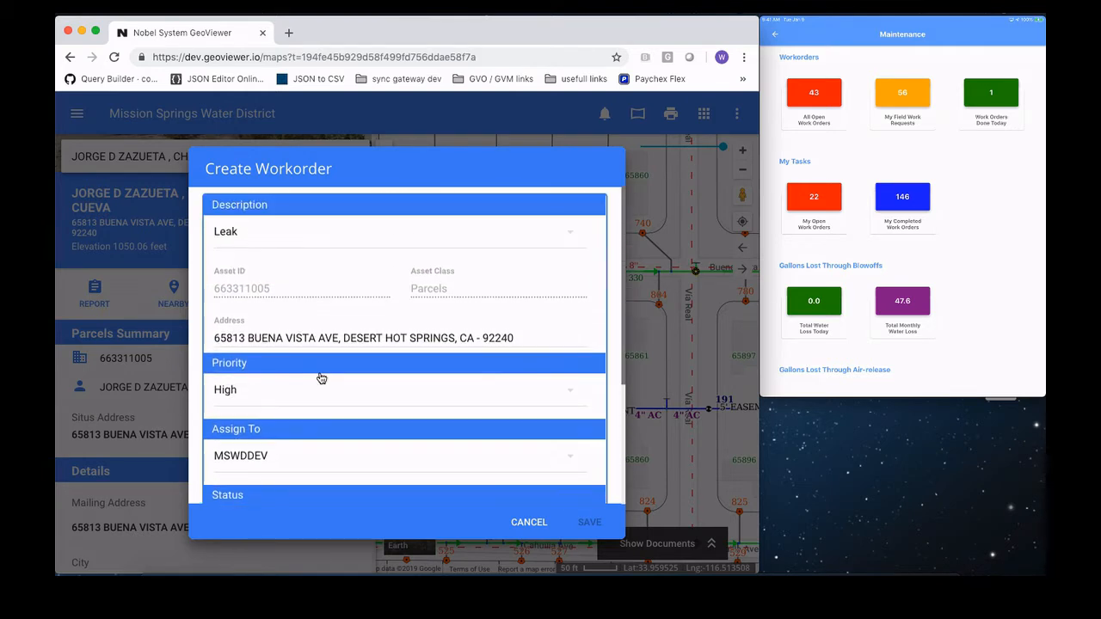
pyautogui.click(246, 240)
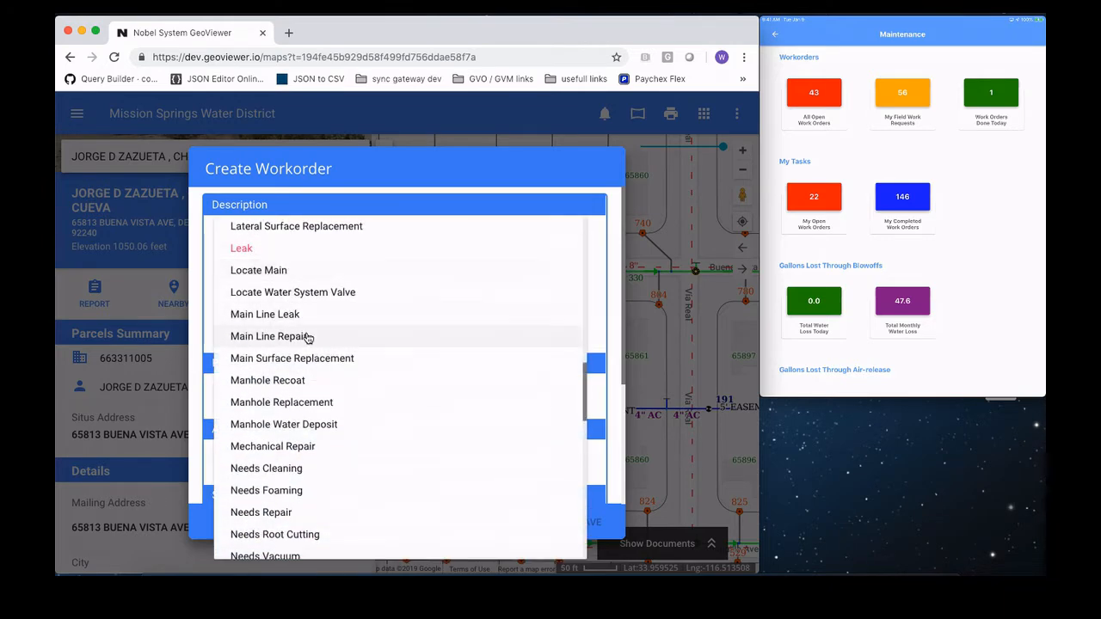
pyautogui.scroll(15, 307, 338)
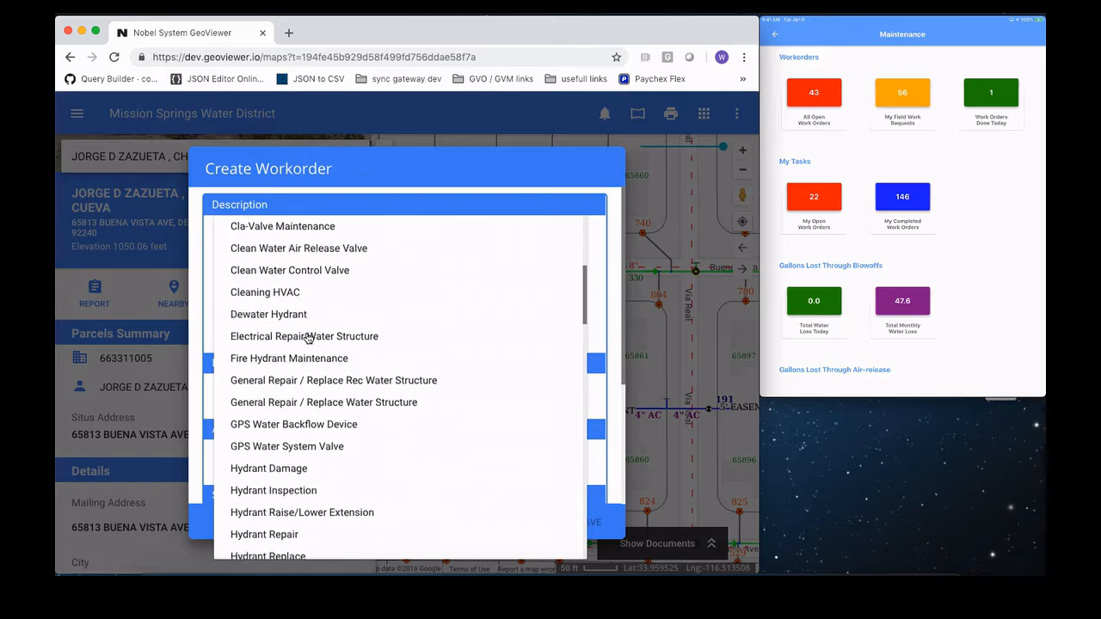
pyautogui.scroll(2, 307, 338)
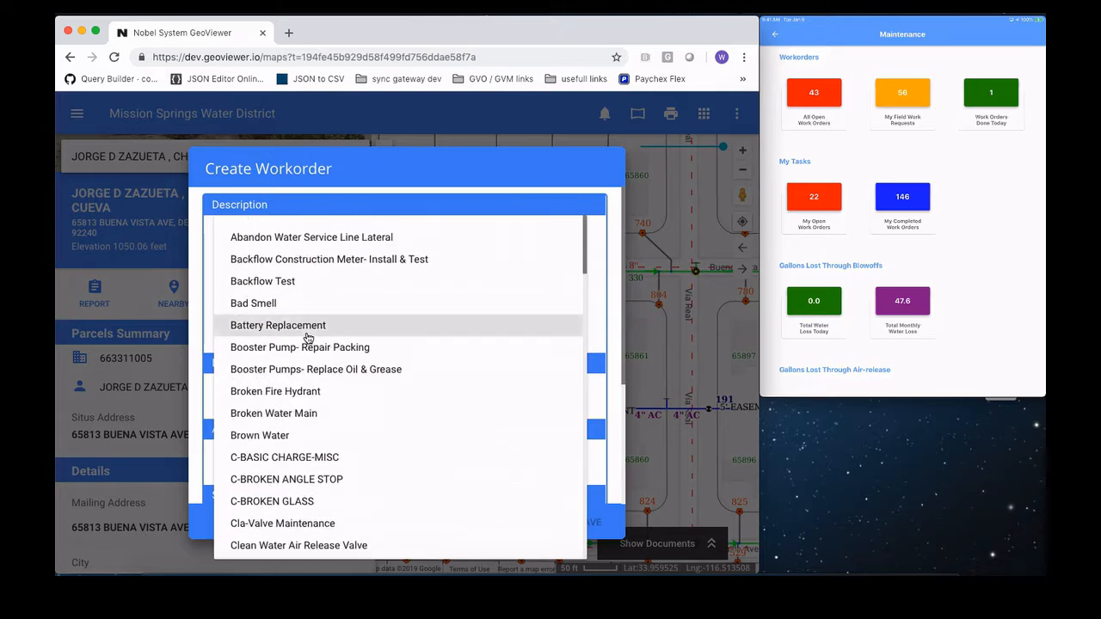
pyautogui.click(302, 440)
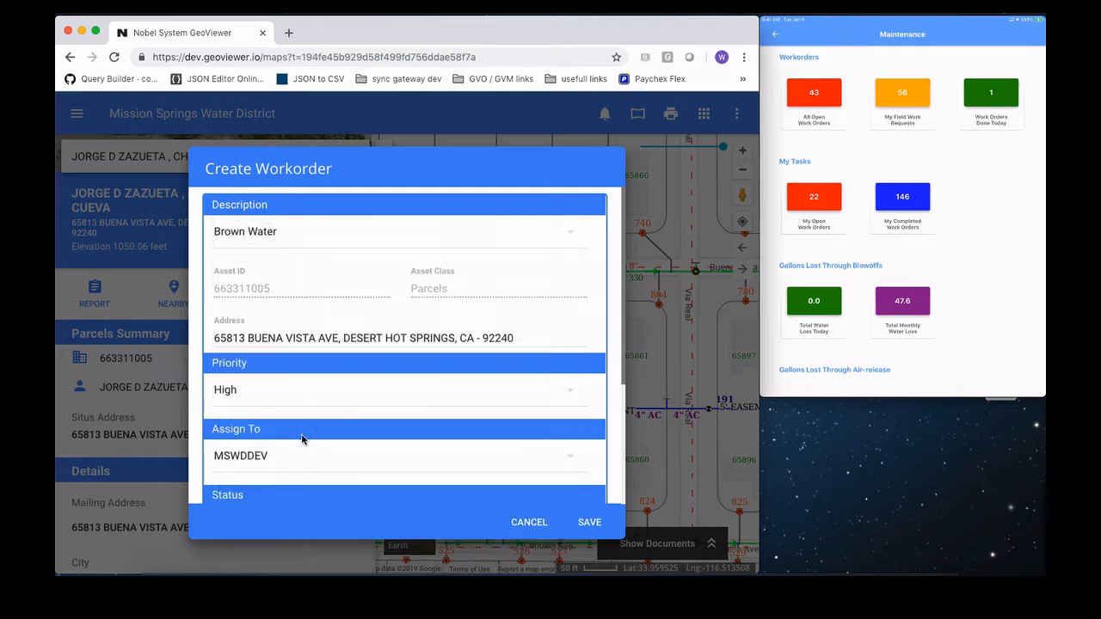
# Step: Set the work order's priority to Emergency and assign it to MSWDDEV
pyautogui.scroll(-3, 302, 362)
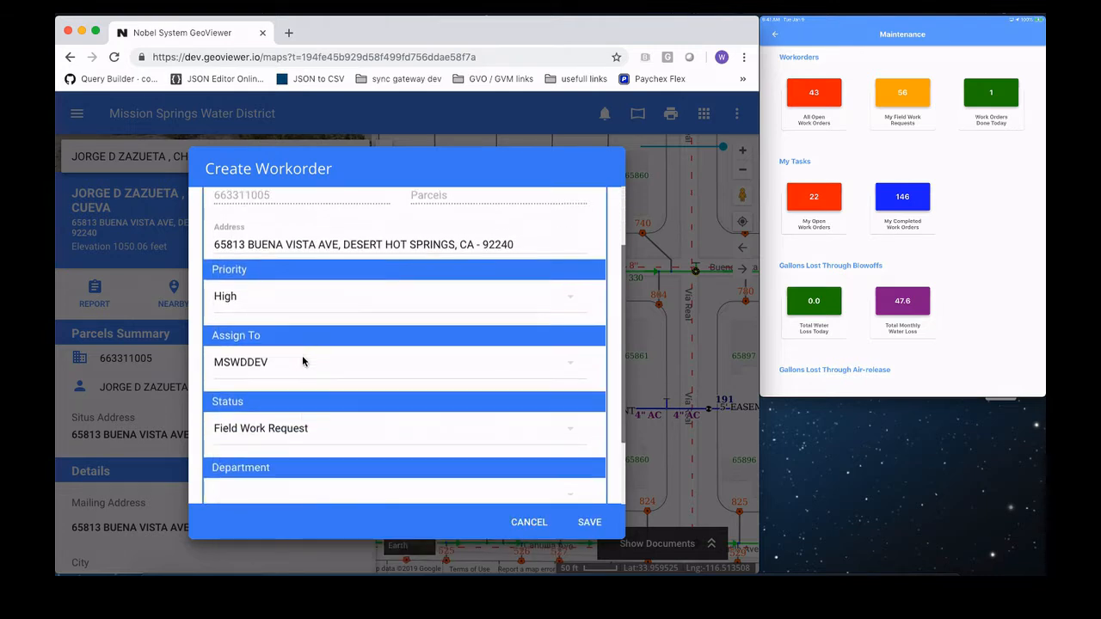
pyautogui.scroll(-2, 302, 357)
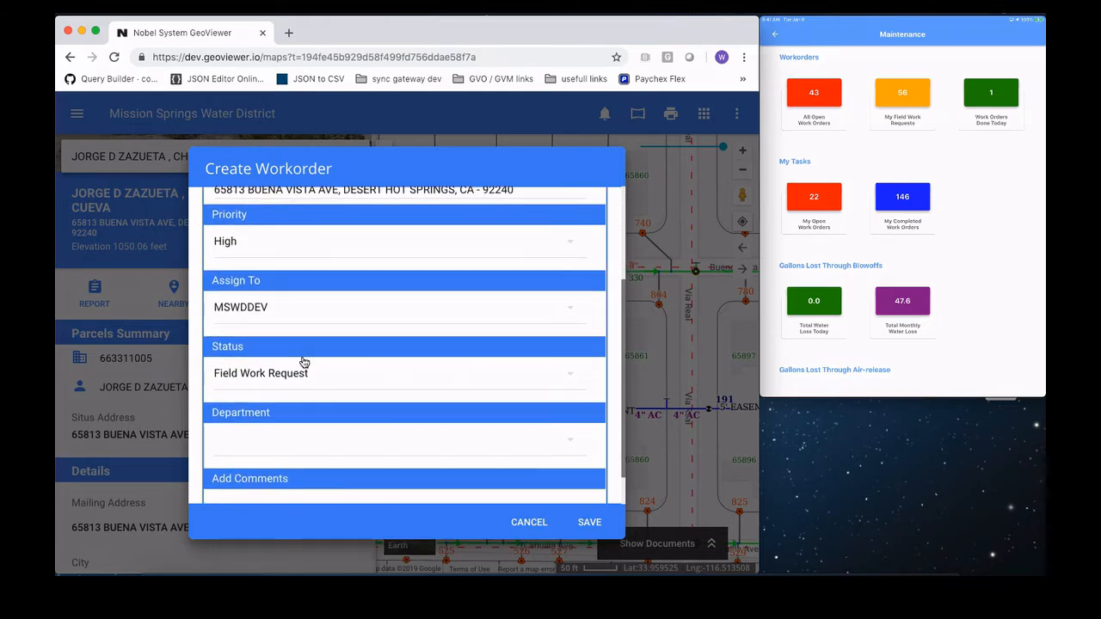
pyautogui.click(248, 248)
pyautogui.click(271, 247)
pyautogui.click(278, 311)
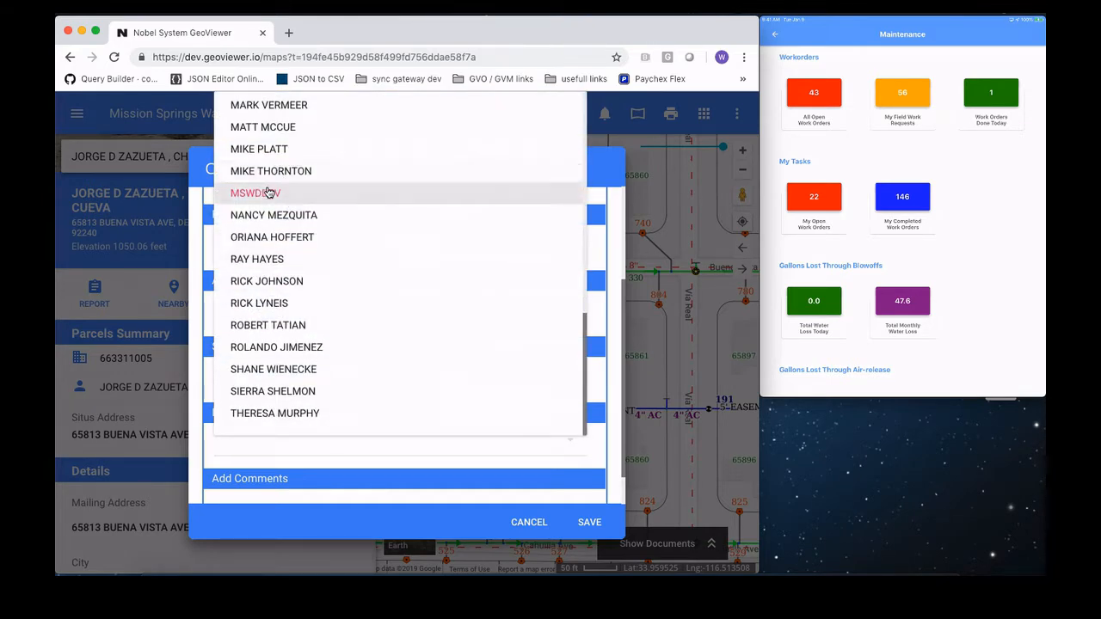
pyautogui.click(260, 193)
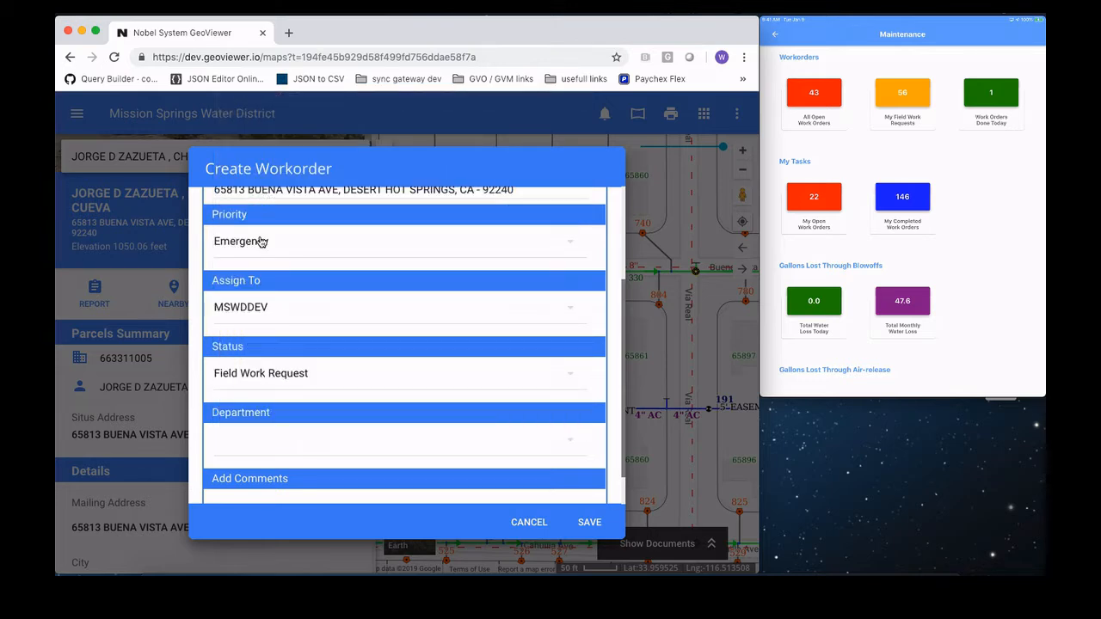
# Step: Set the work order's department to Water
pyautogui.scroll(-1, 277, 362)
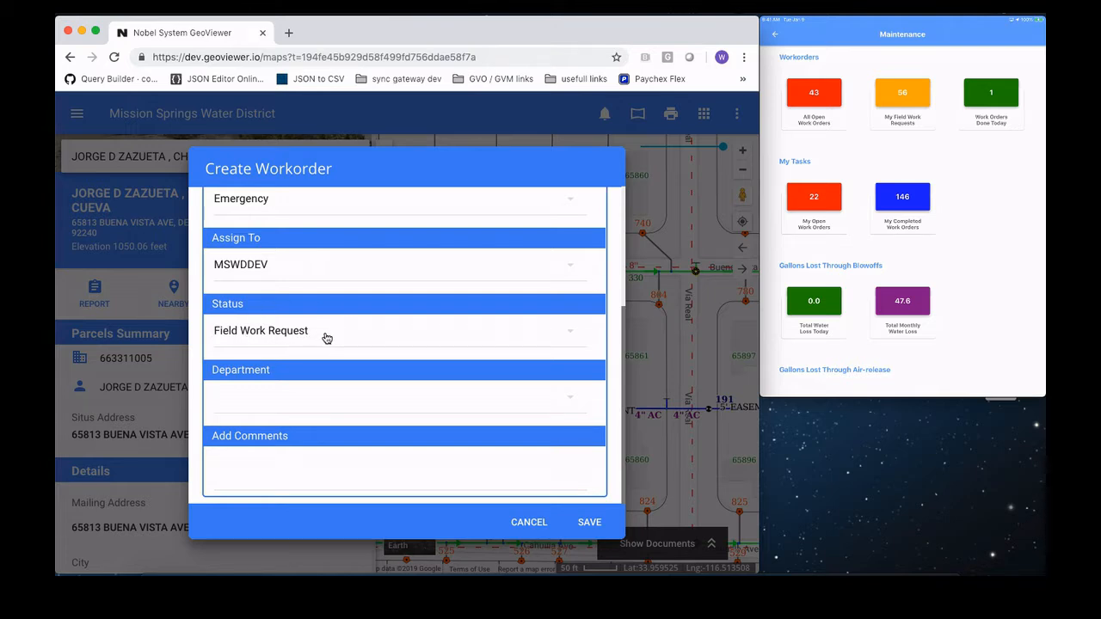
pyautogui.click(322, 407)
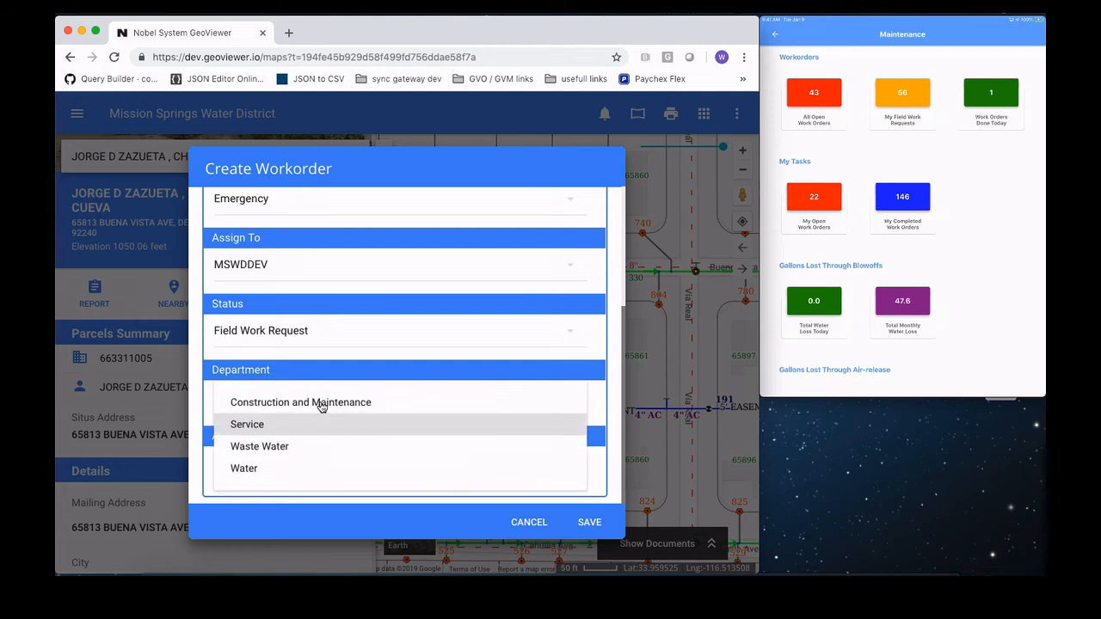
pyautogui.click(264, 473)
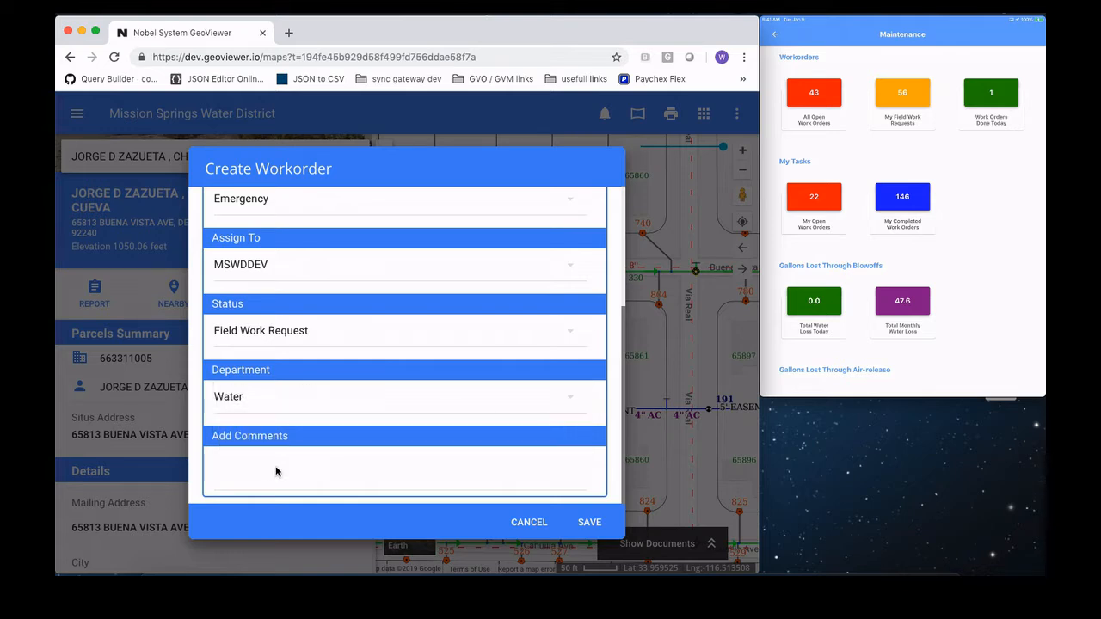
# Step: Add the comment "someone called and said they had brown water." and save the work order
pyautogui.click(318, 475)
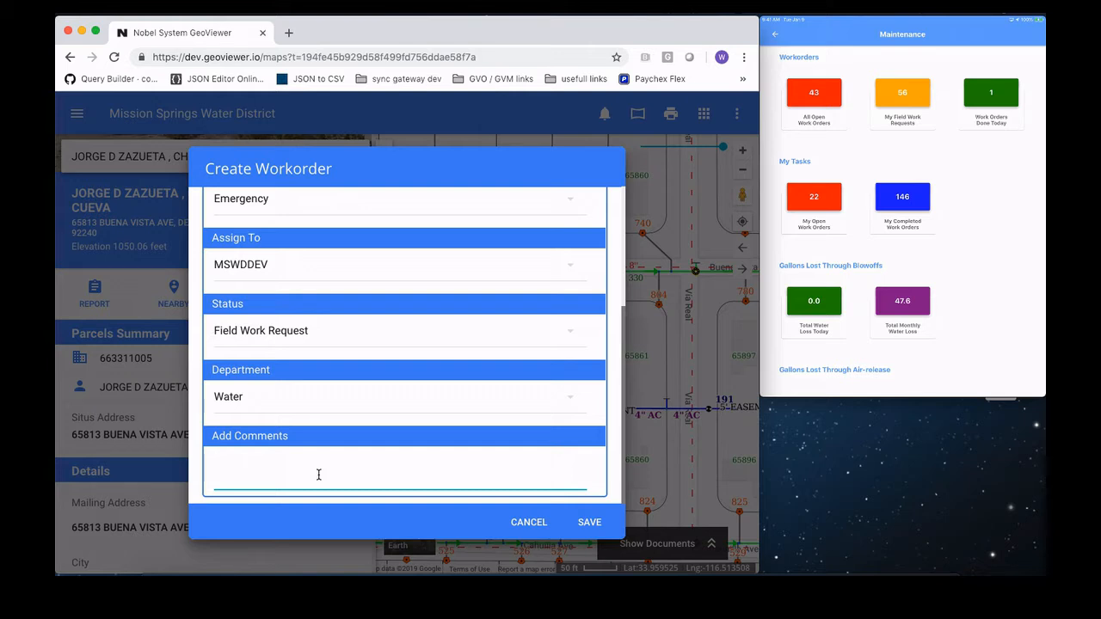
pyautogui.write('someone called and said they had b')
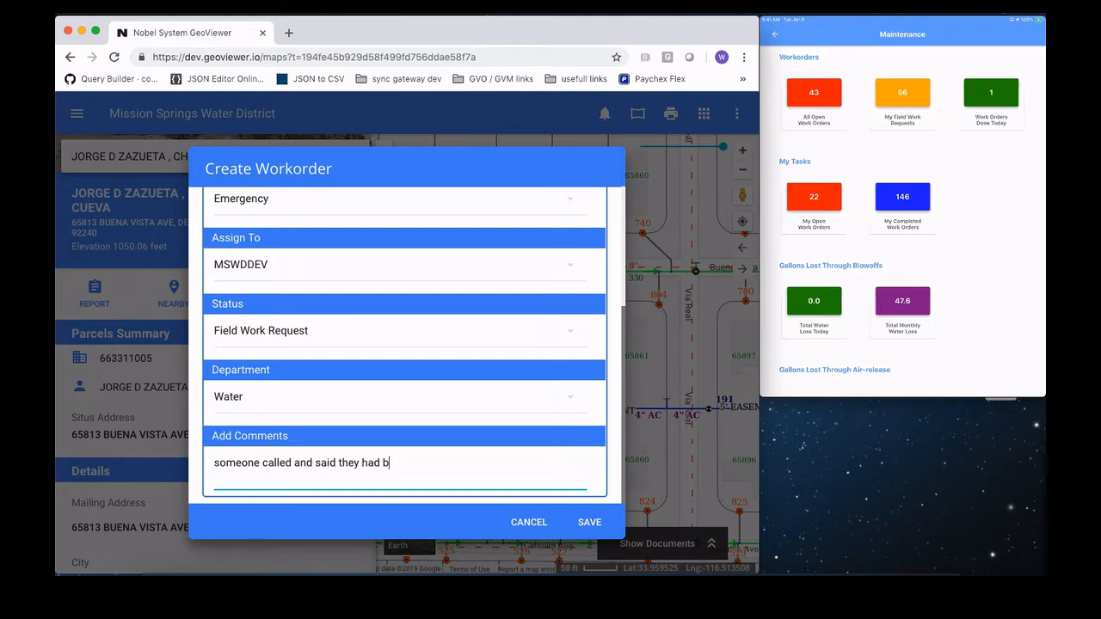
pyautogui.write('rown water.')
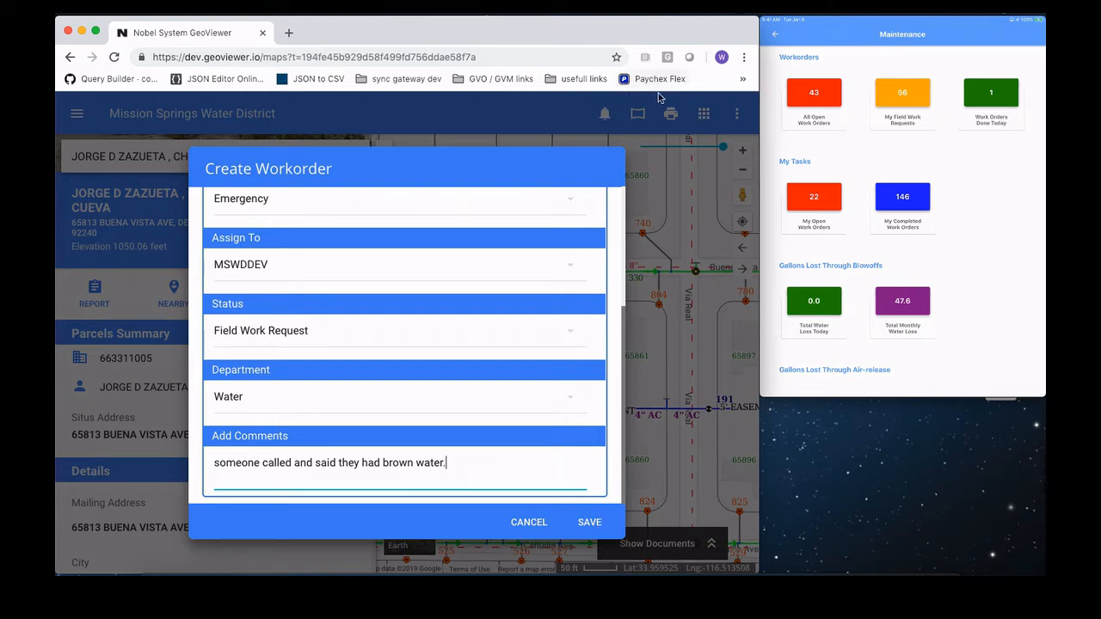
pyautogui.click(591, 523)
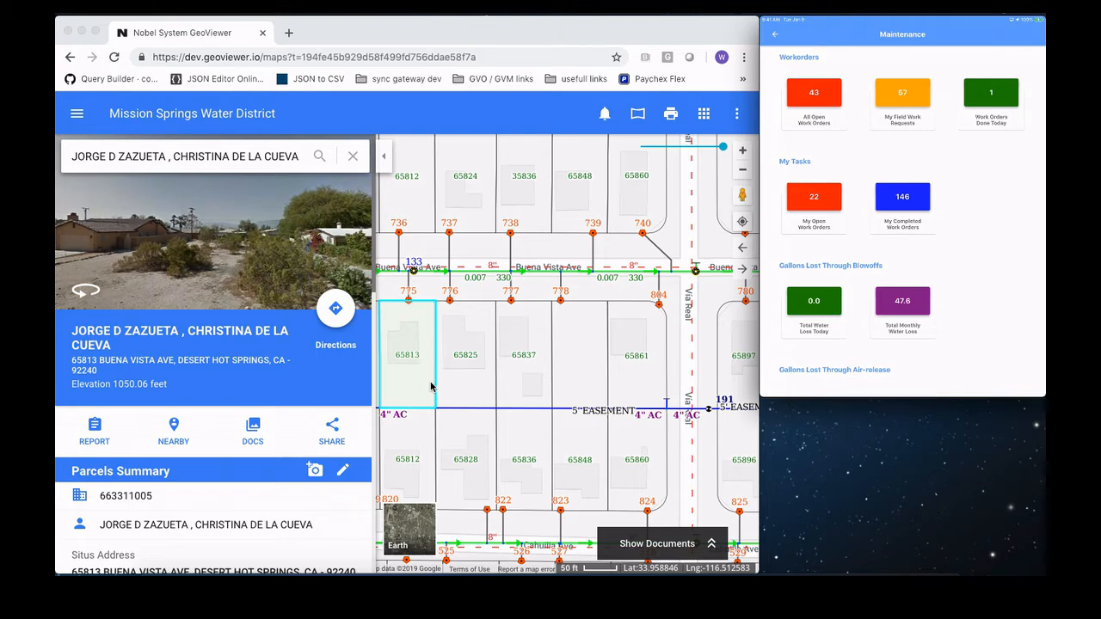
# Step: Close the parcel details and open the Workorder tool's list of field work requests
pyautogui.click(353, 159)
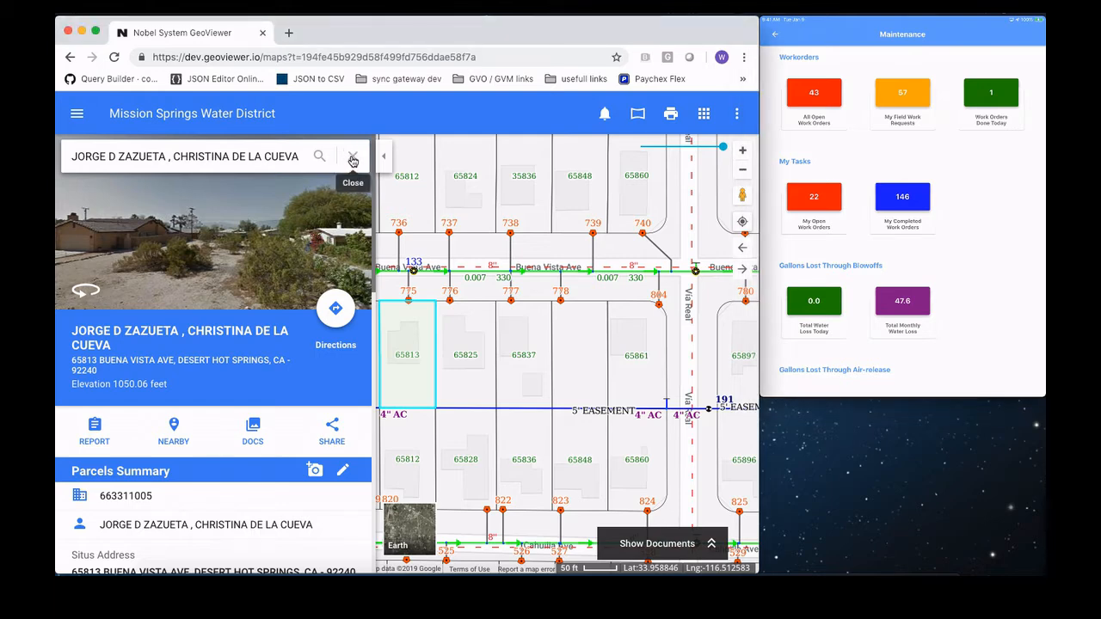
pyautogui.click(353, 158)
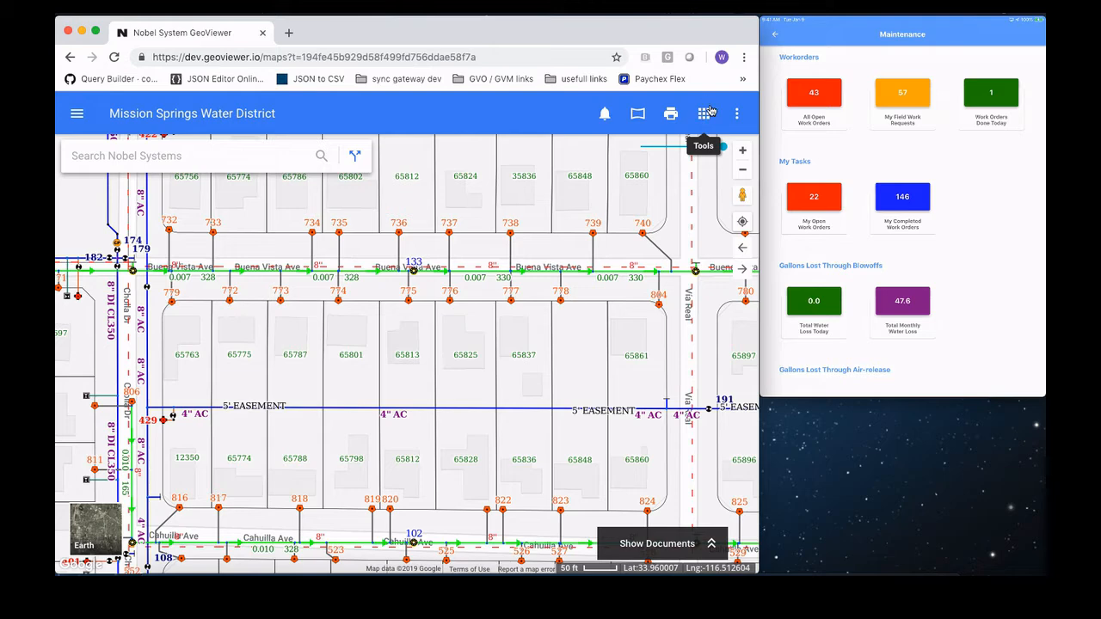
pyautogui.click(705, 114)
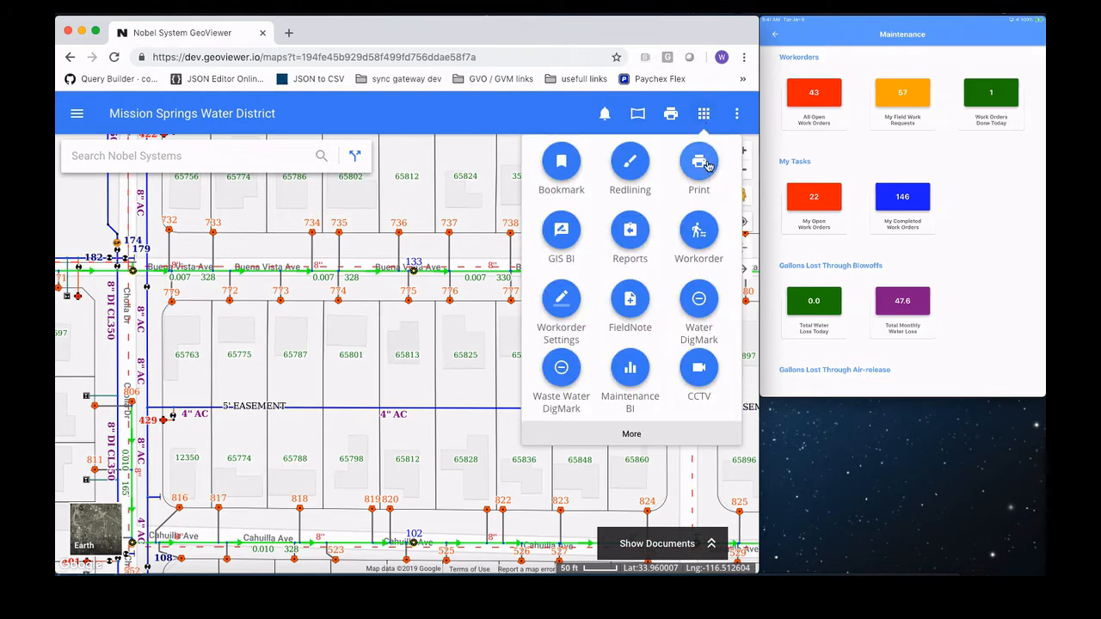
pyautogui.click(698, 240)
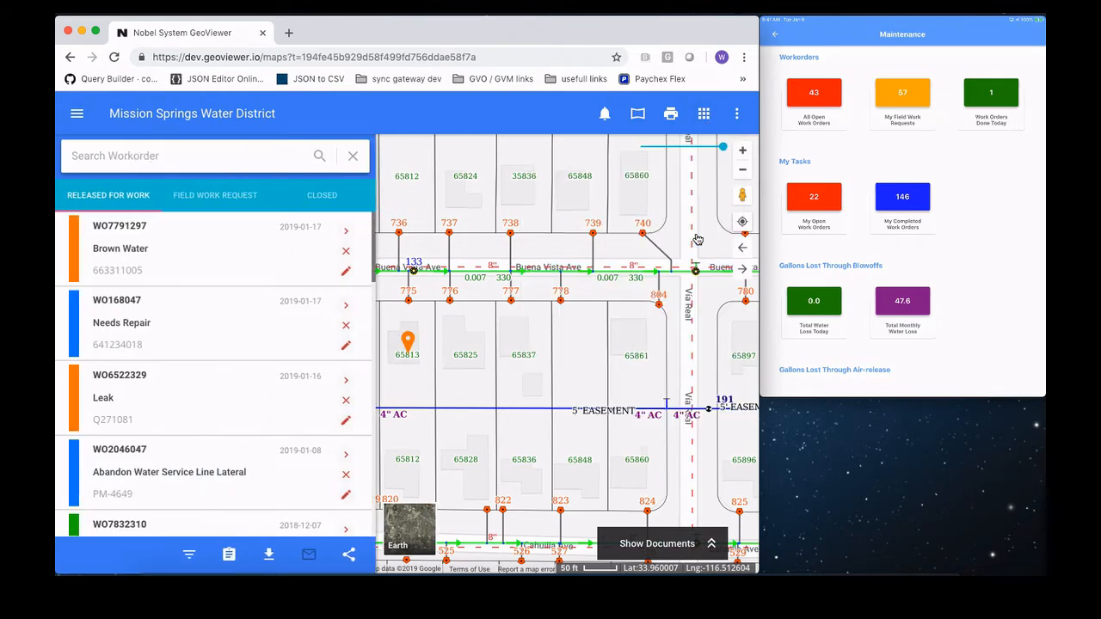
pyautogui.click(195, 202)
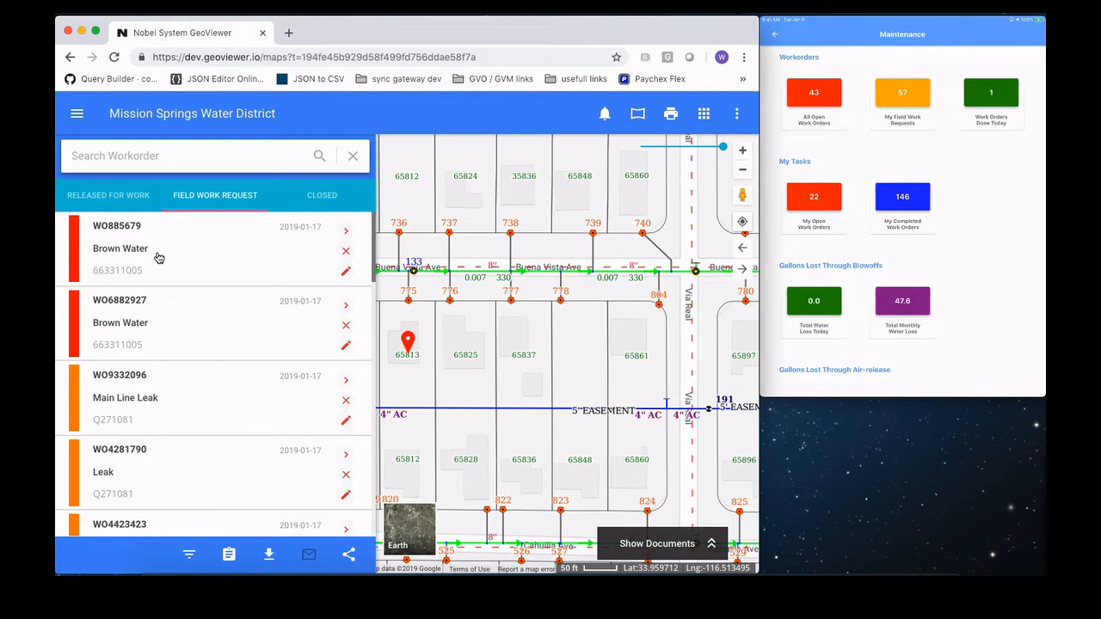
# Step: Change the status of the newest Brown Water field work request to Released For Work and update it
pyautogui.click(345, 272)
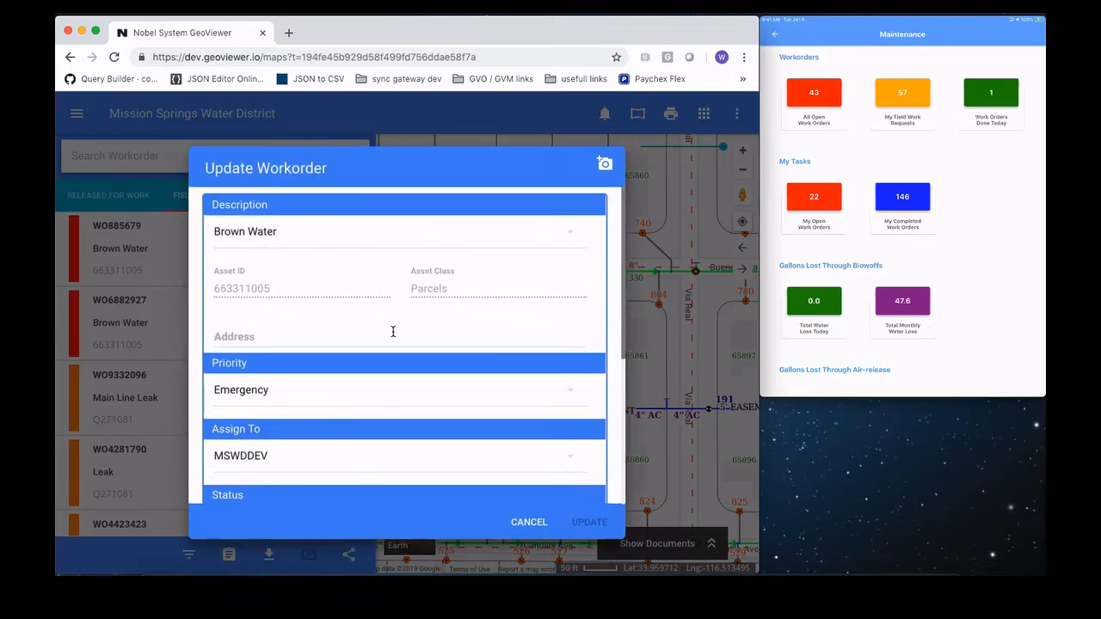
pyautogui.scroll(-1, 393, 331)
pyautogui.scroll(-5, 393, 331)
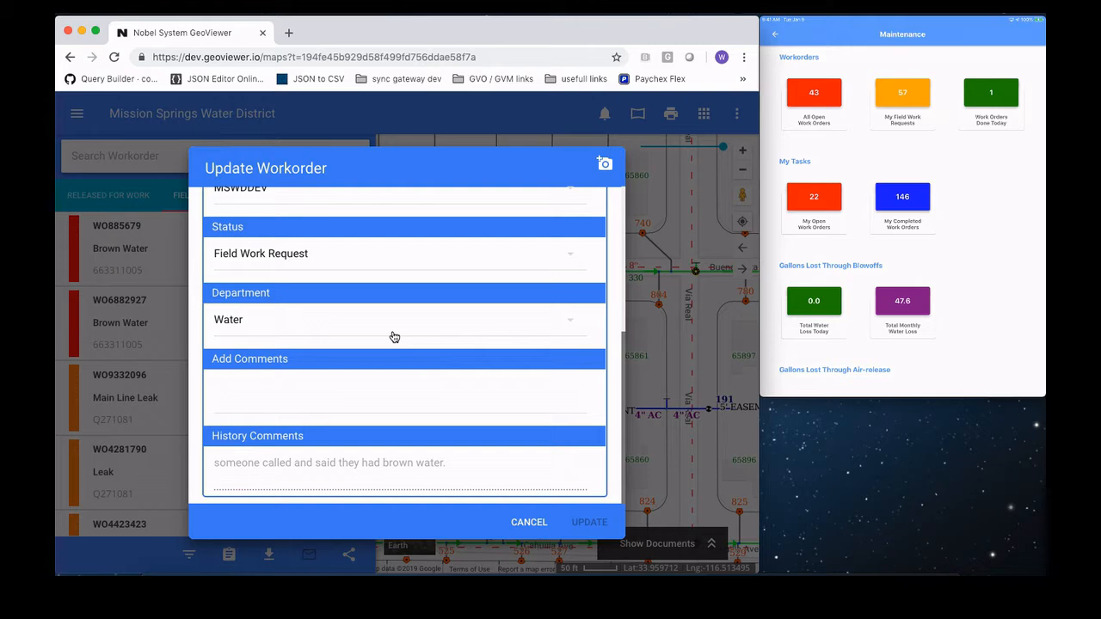
pyautogui.scroll(5, 393, 336)
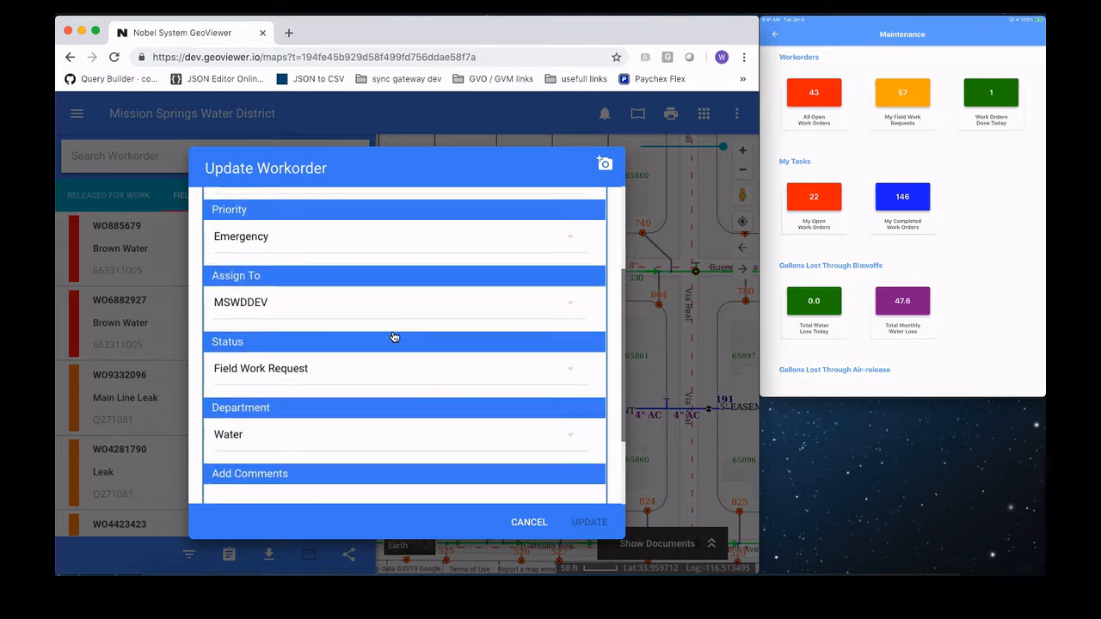
pyautogui.click(329, 376)
pyautogui.click(321, 397)
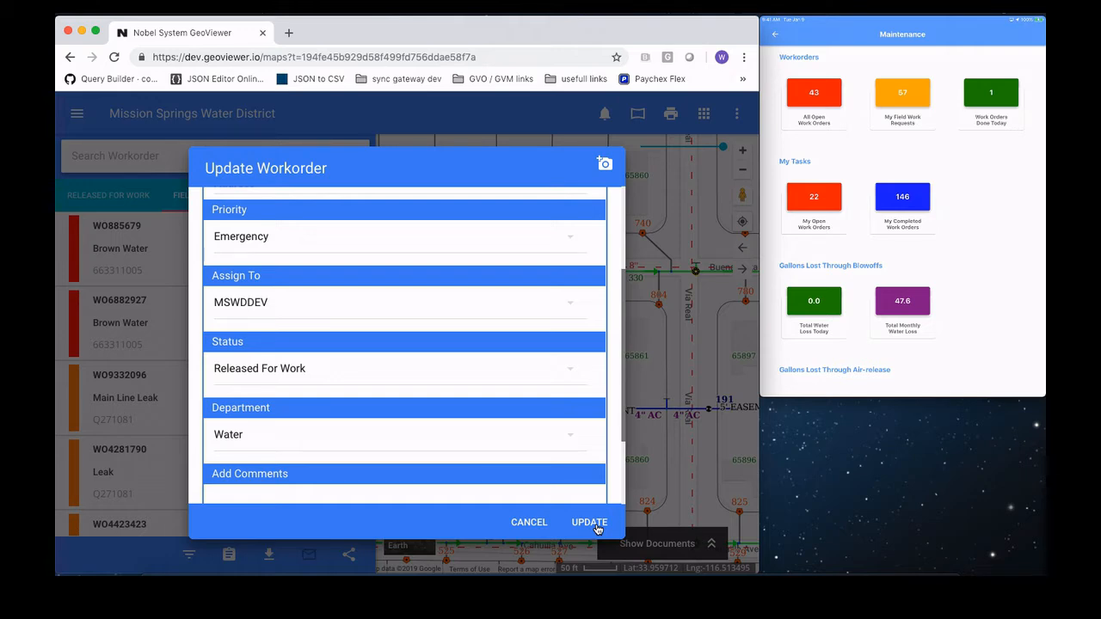
pyautogui.click(597, 527)
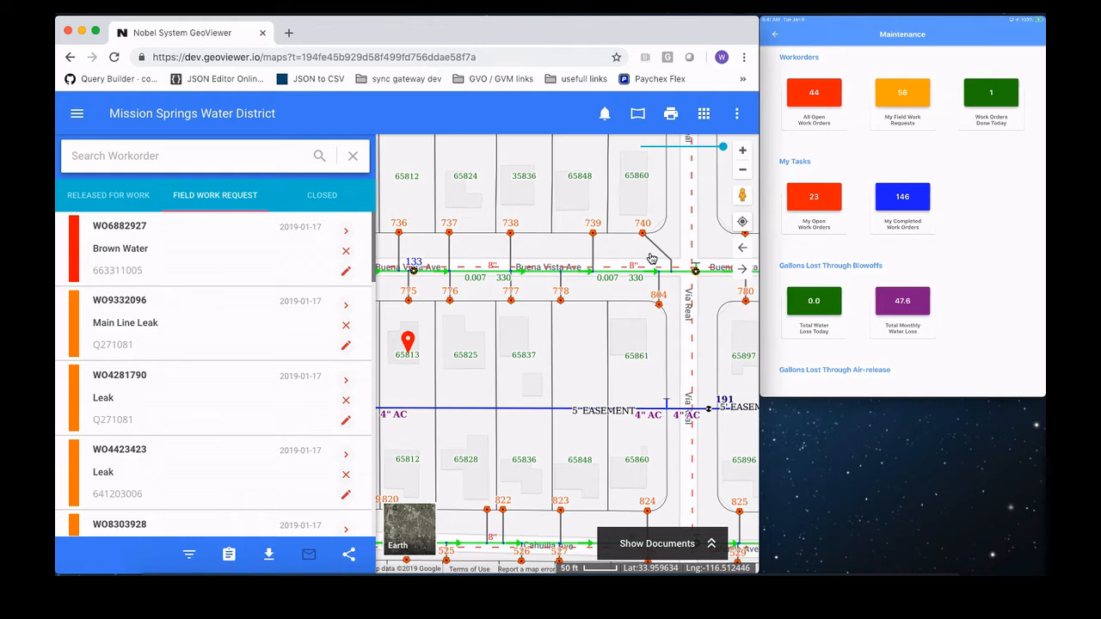
# Step: Switch to the mobile Maintenance app, add the comment "No issue found." to the Brown Water work order and open its employee list
pyautogui.click(800, 371)
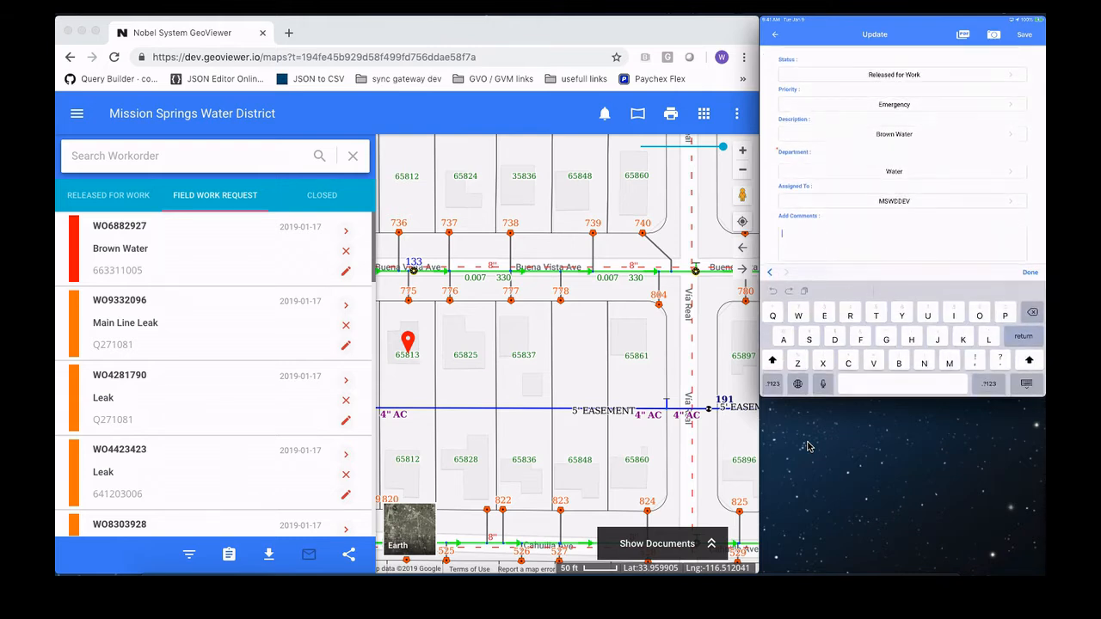
pyautogui.write('No issue')
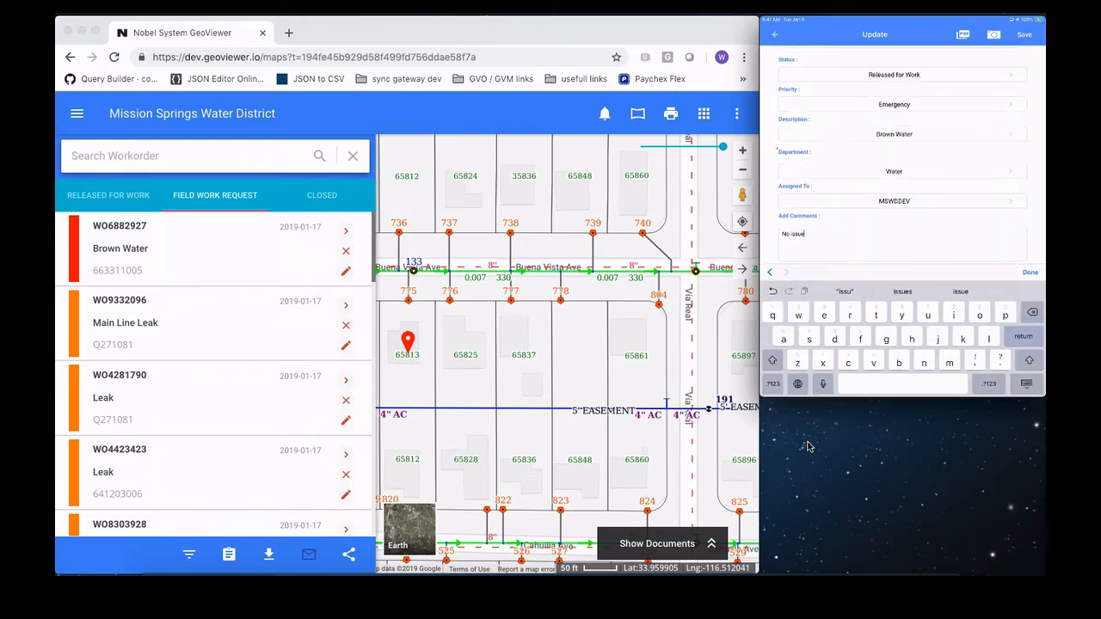
pyautogui.write(' found.')
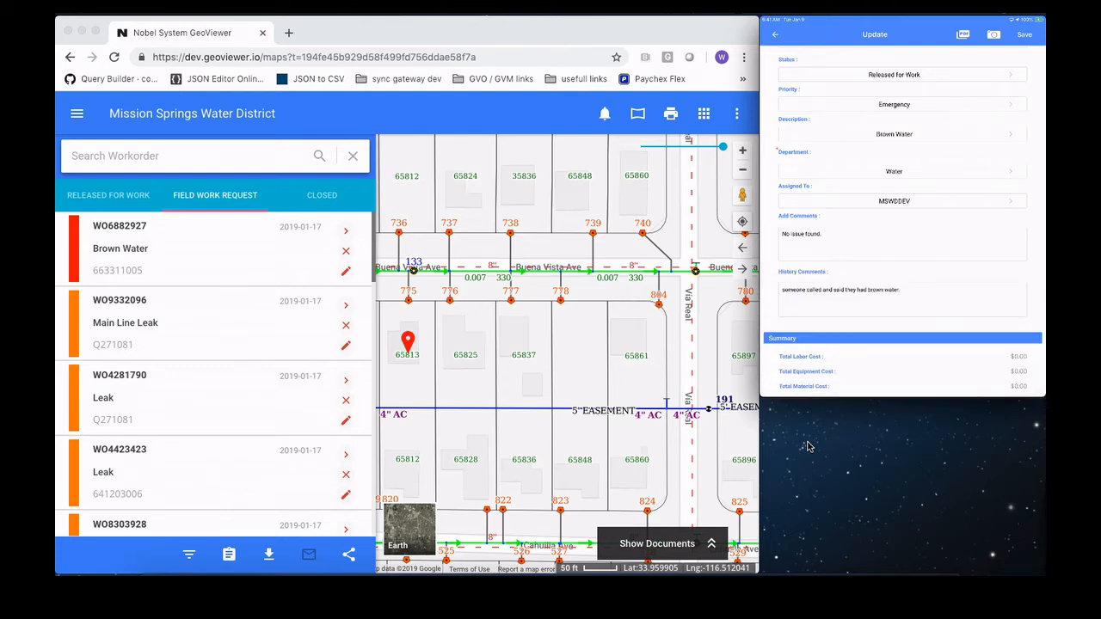
pyautogui.scroll(-3, 903, 220)
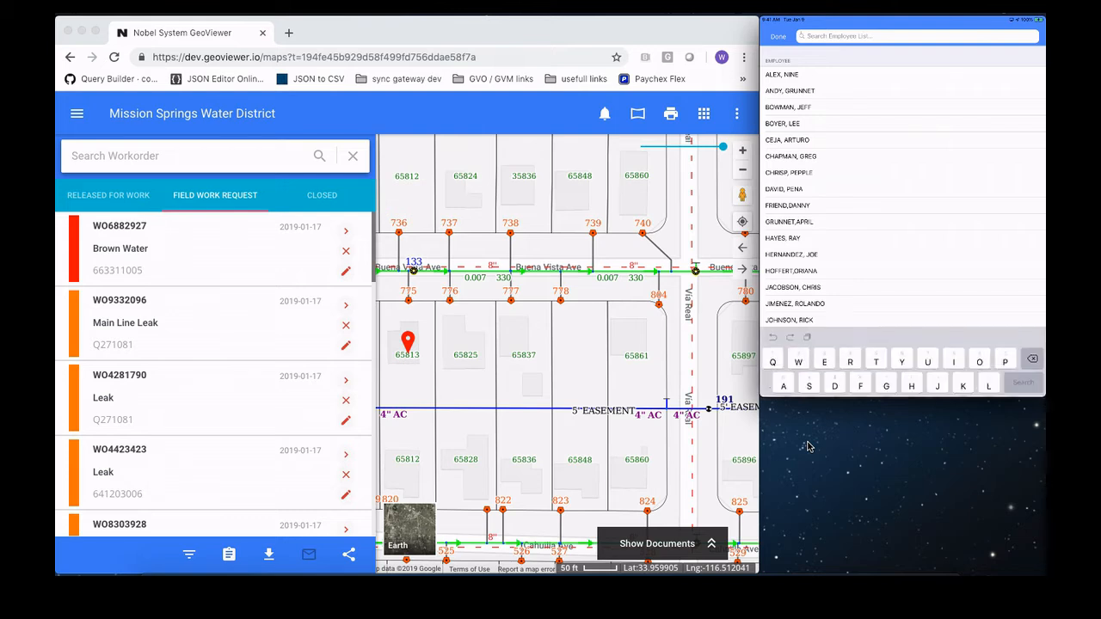
# Step: Select the first two employees in the employee list for the labor entry and confirm the selection
pyautogui.write('N')
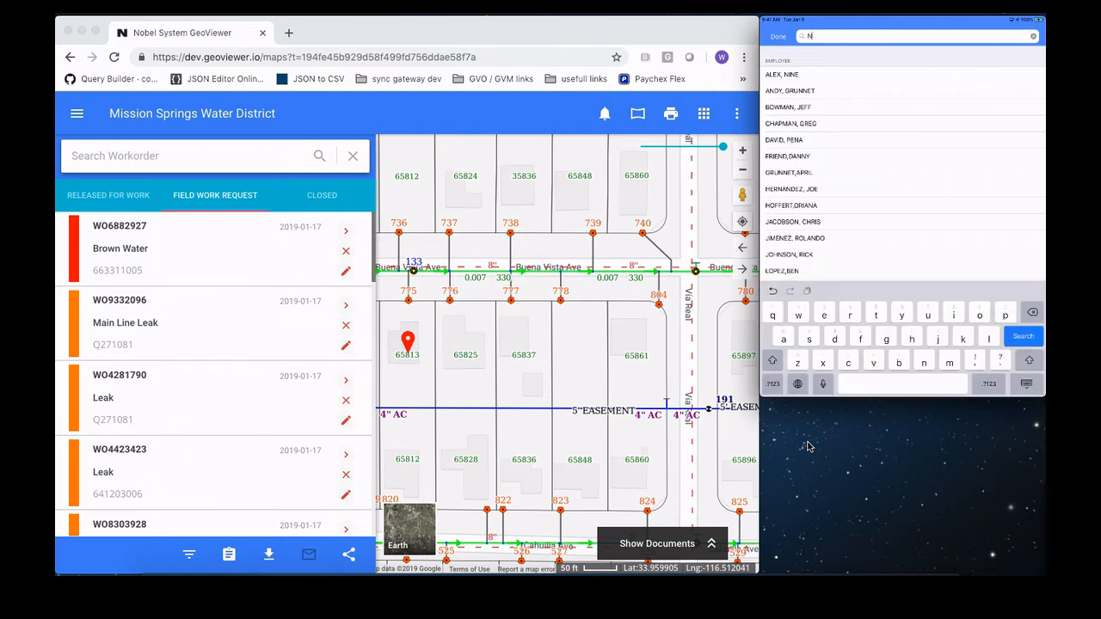
pyautogui.press('BackSpace')
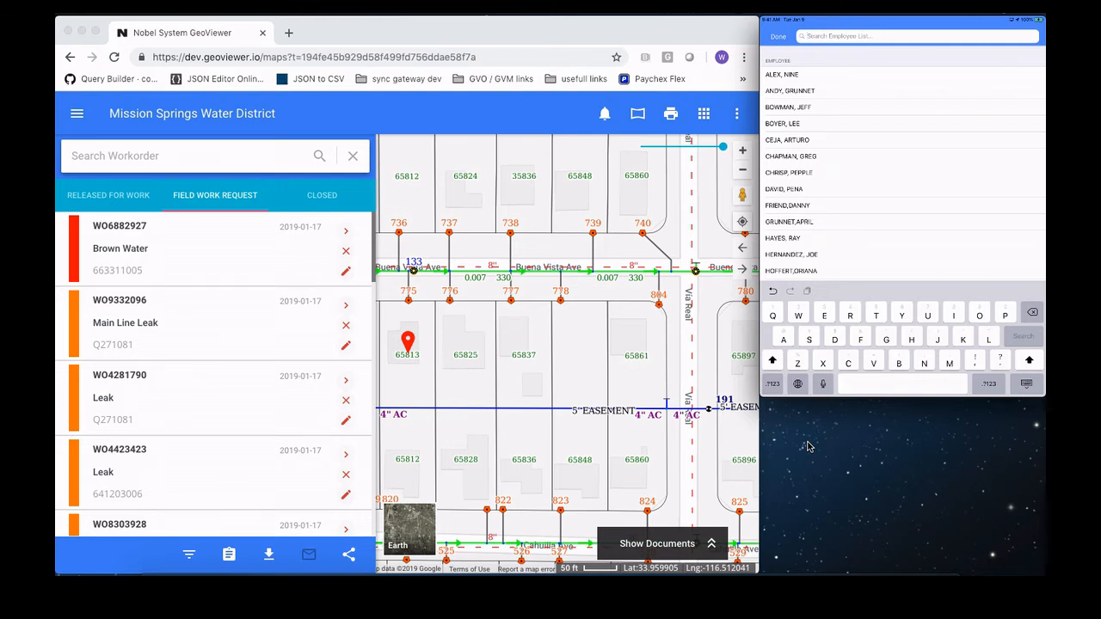
pyautogui.click(783, 74)
pyautogui.click(789, 90)
pyautogui.click(778, 37)
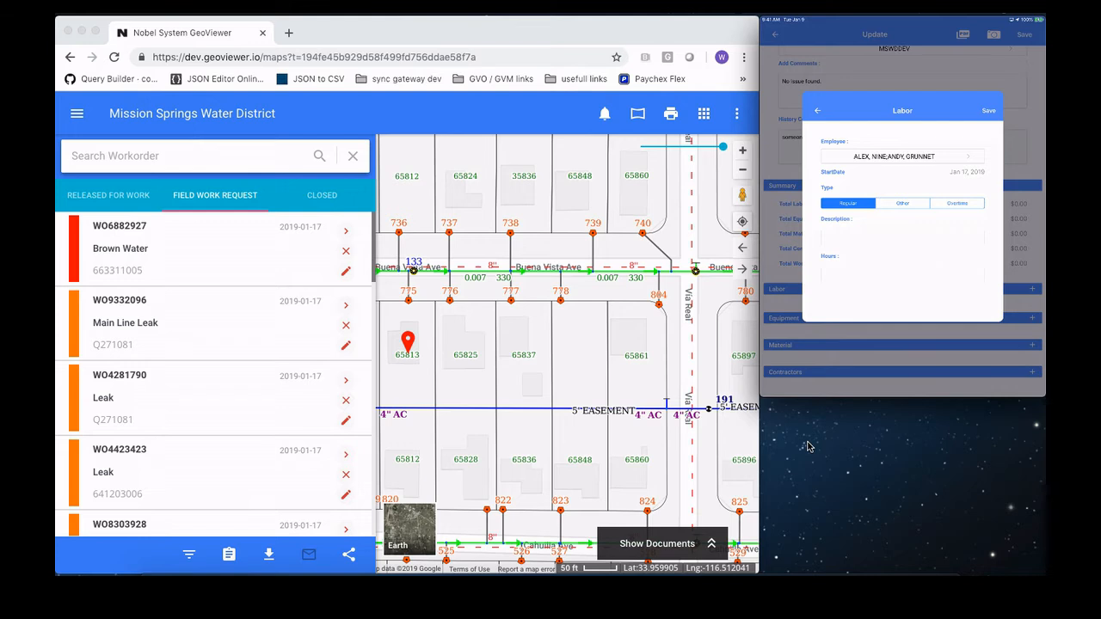
# Step: Fill in the labor entry with the description "Test" and 1 hour, and review the work order's cost summary and labor lines
pyautogui.click(902, 237)
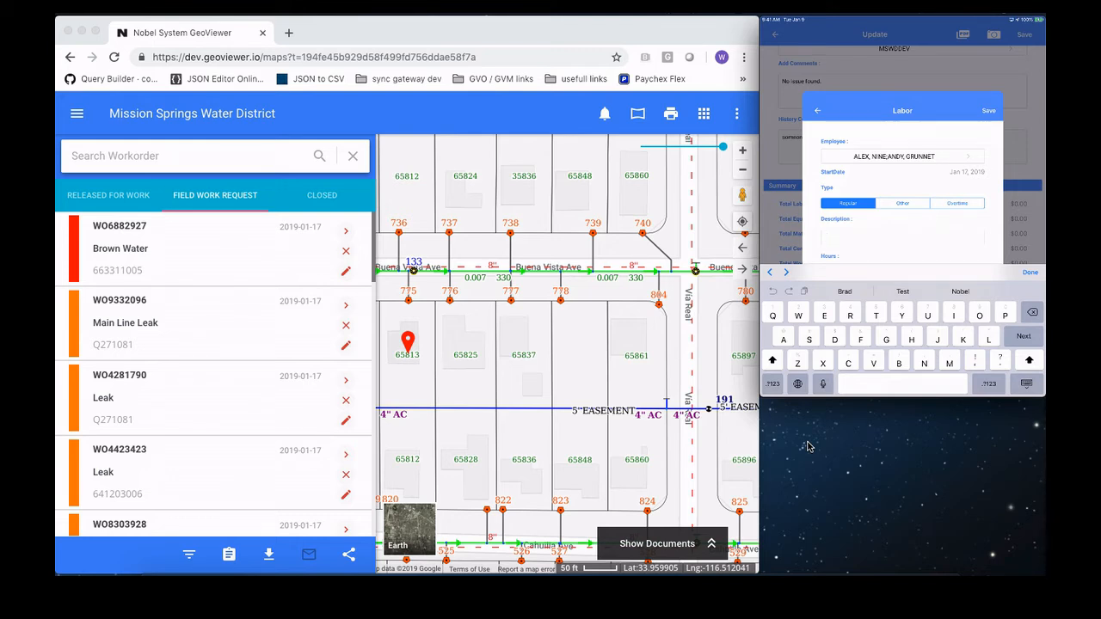
pyautogui.write('Test')
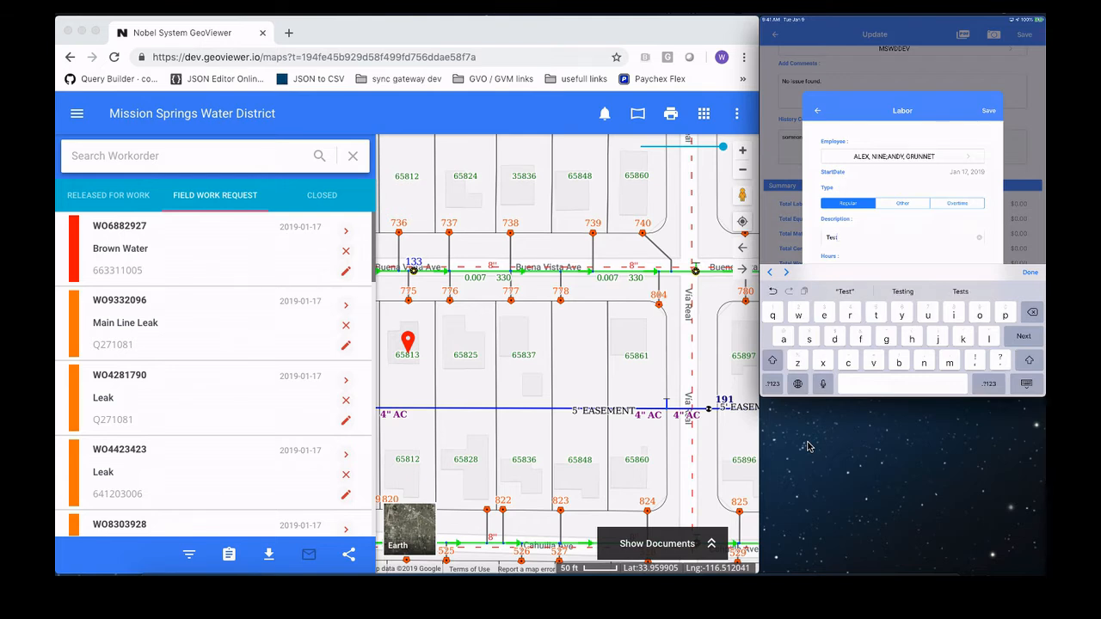
pyautogui.press('Return')
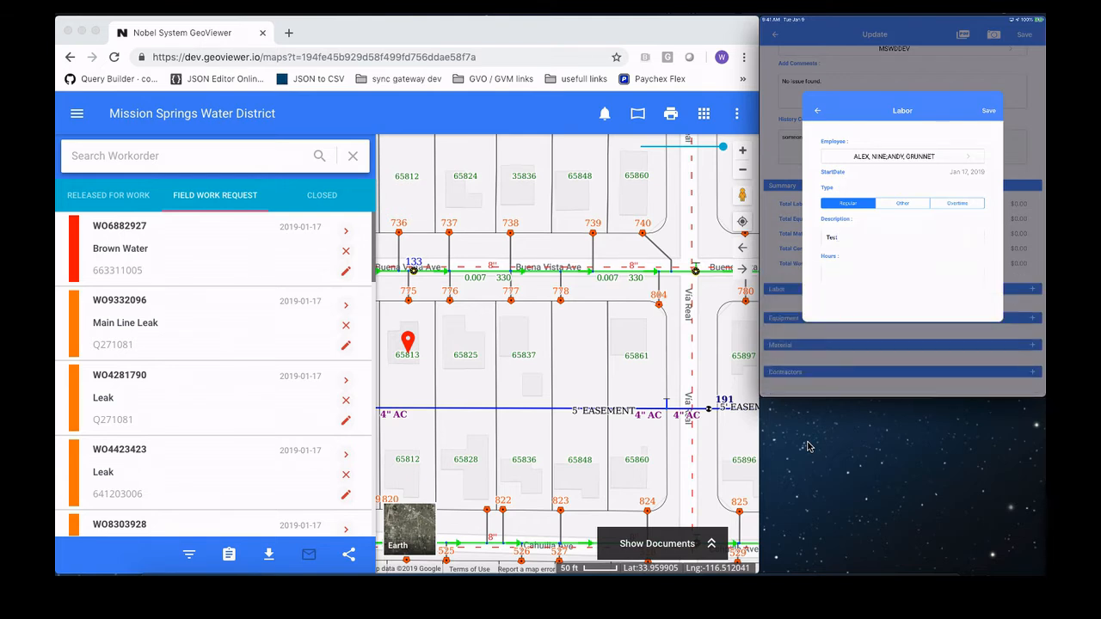
pyautogui.write('1')
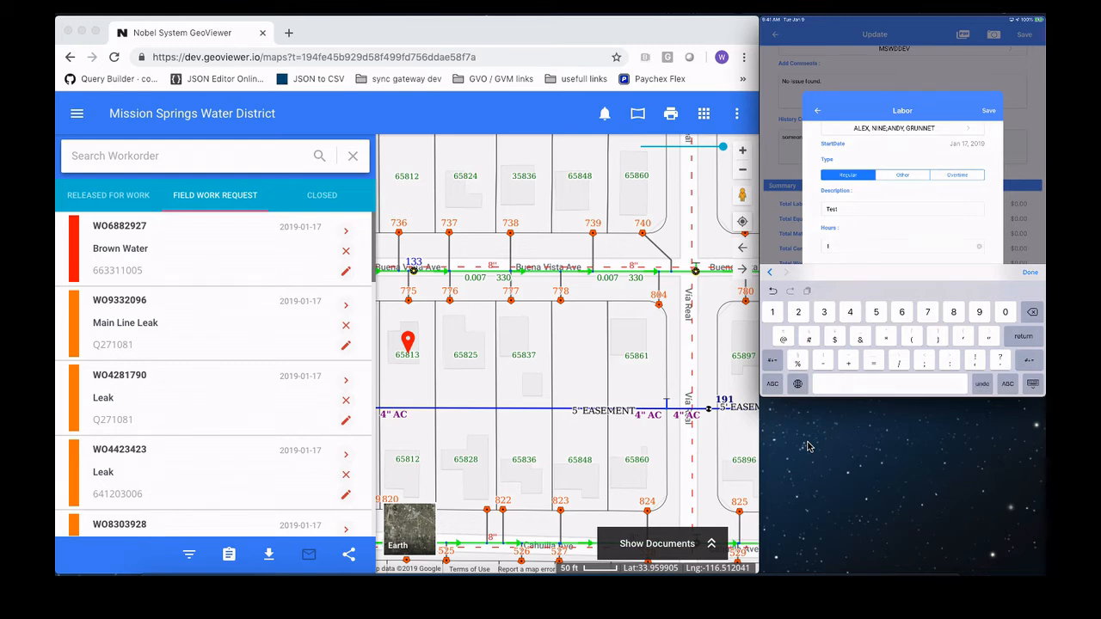
pyautogui.press('Return')
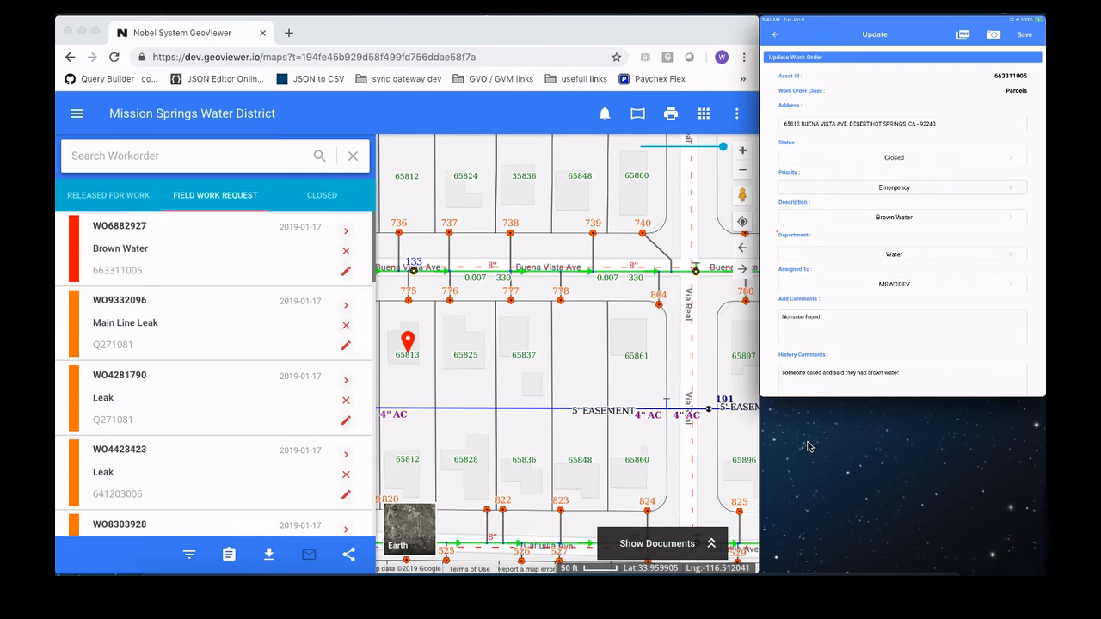
pyautogui.scroll(-3, 903, 221)
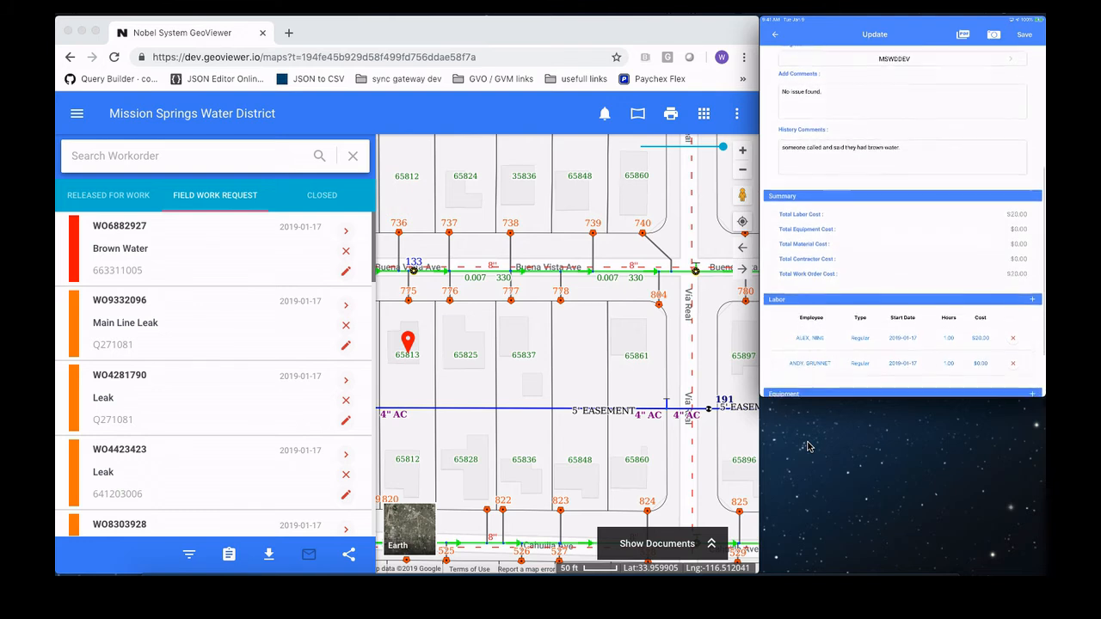
pyautogui.scroll(5, 903, 221)
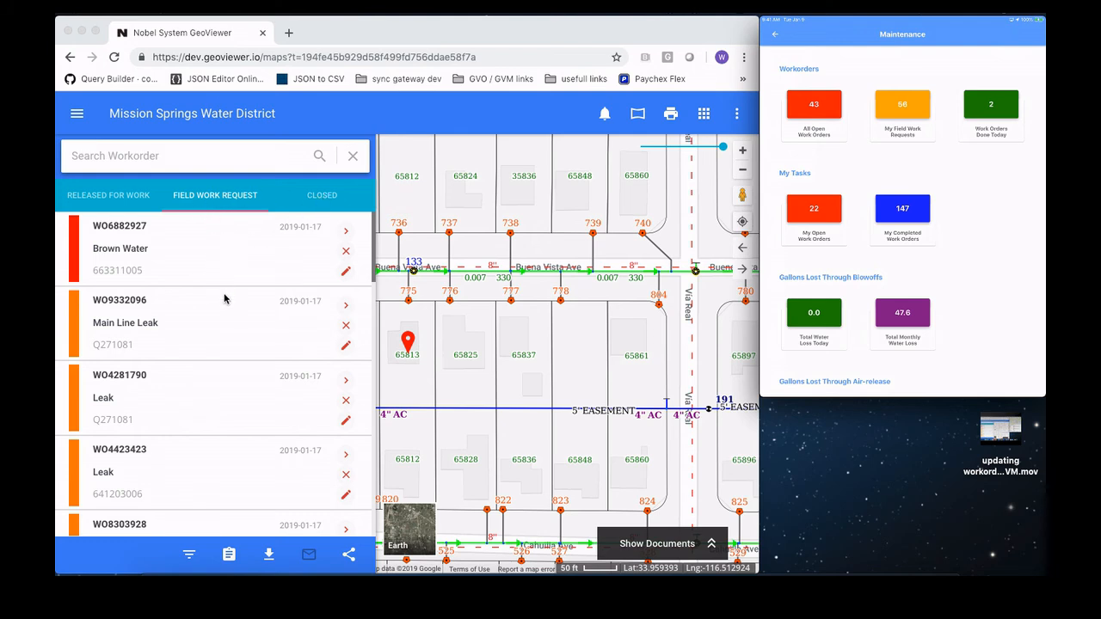
# Step: Switch to GeoViewer, check the released work orders and open the details of the newest closed Brown Water work order
pyautogui.scroll(-10, 235, 376)
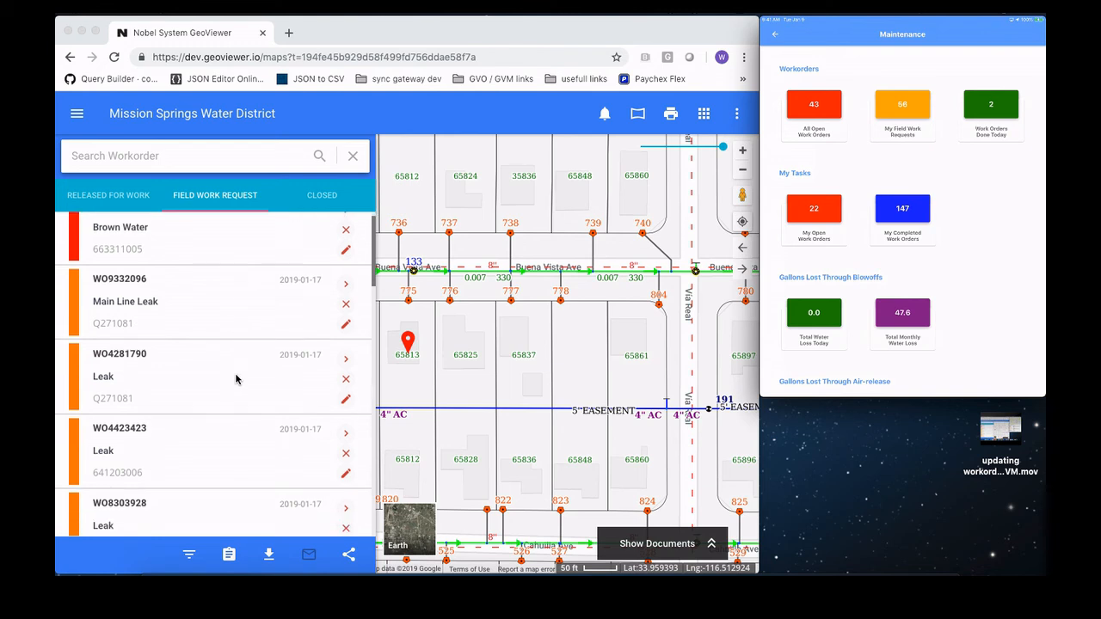
pyautogui.scroll(10, 236, 379)
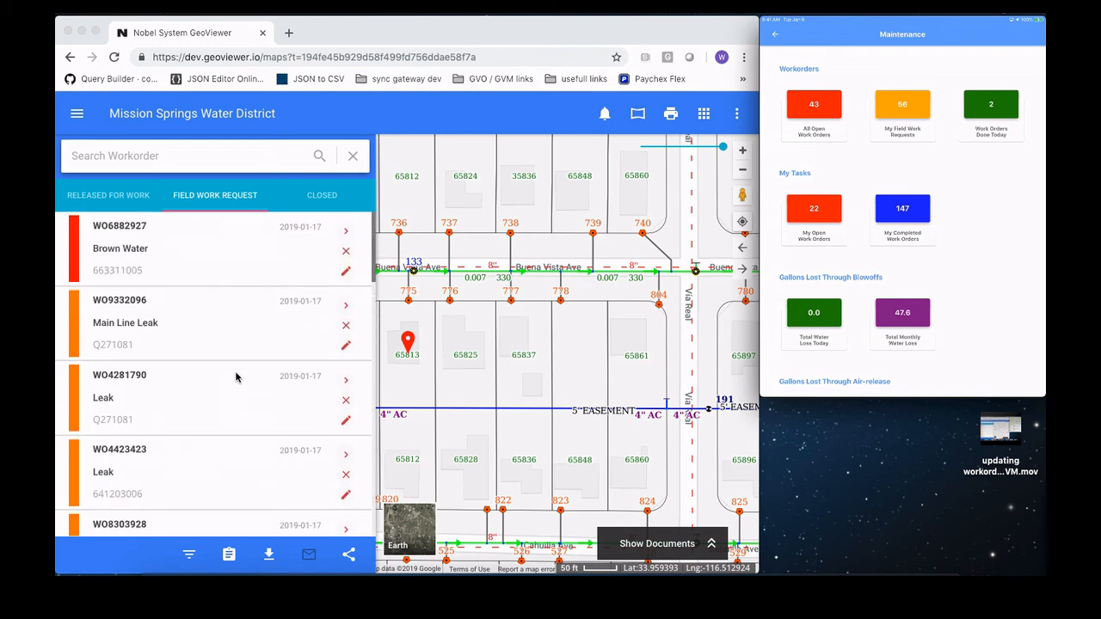
pyautogui.click(113, 202)
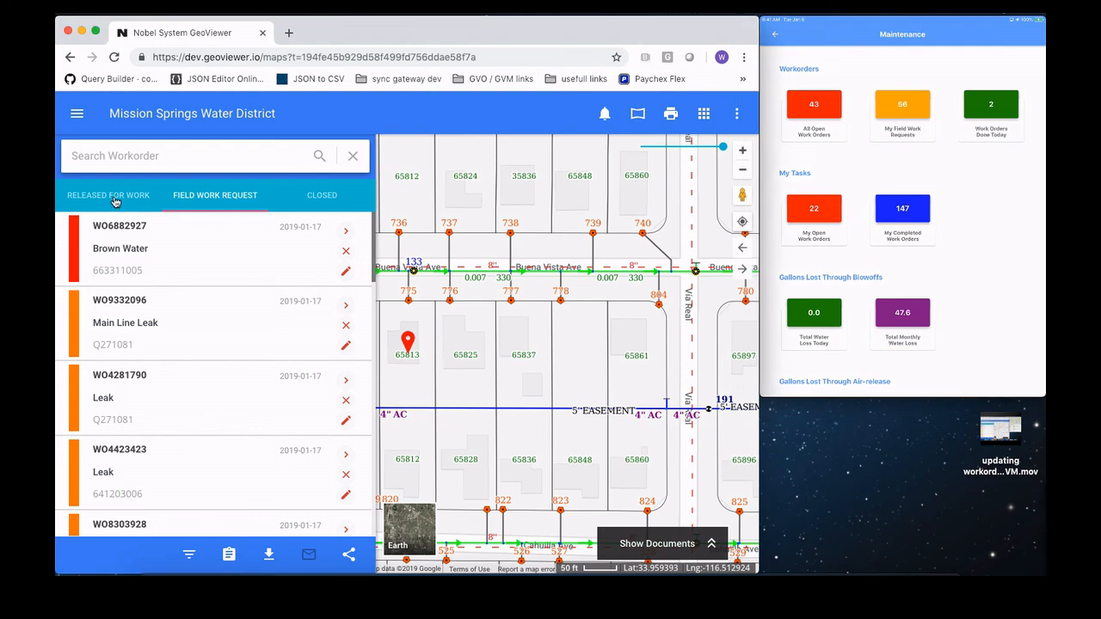
pyautogui.click(114, 199)
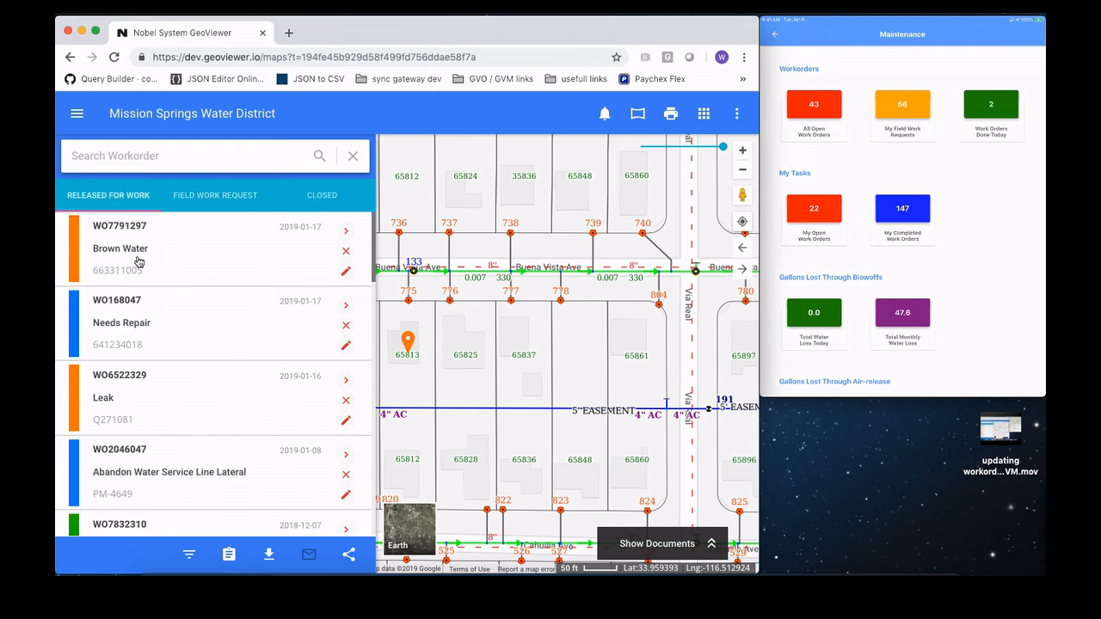
pyautogui.click(334, 200)
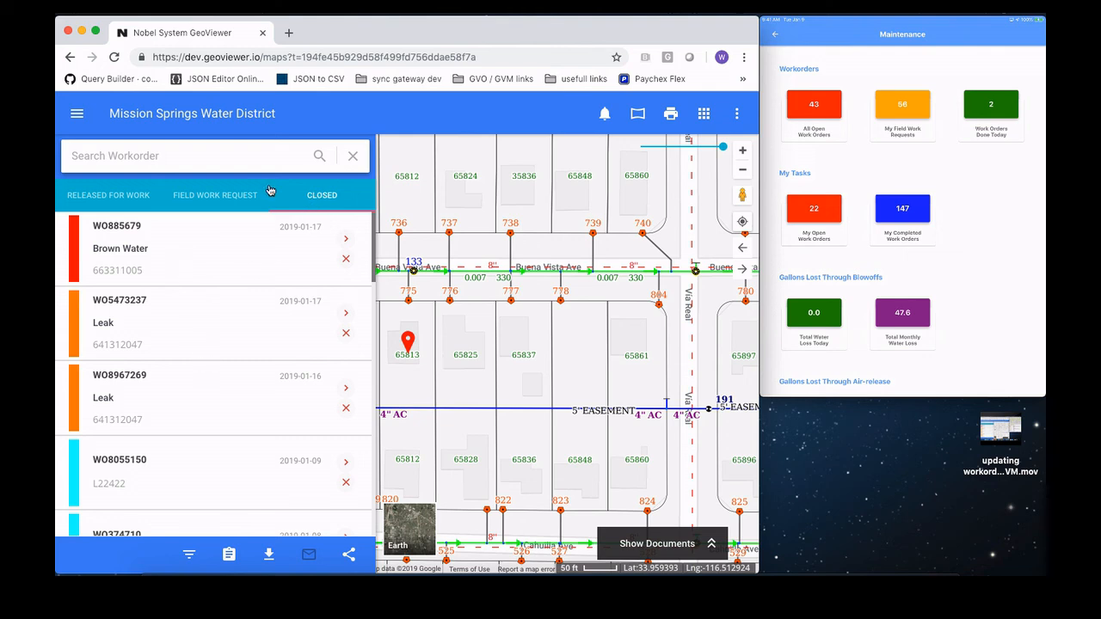
pyautogui.click(346, 242)
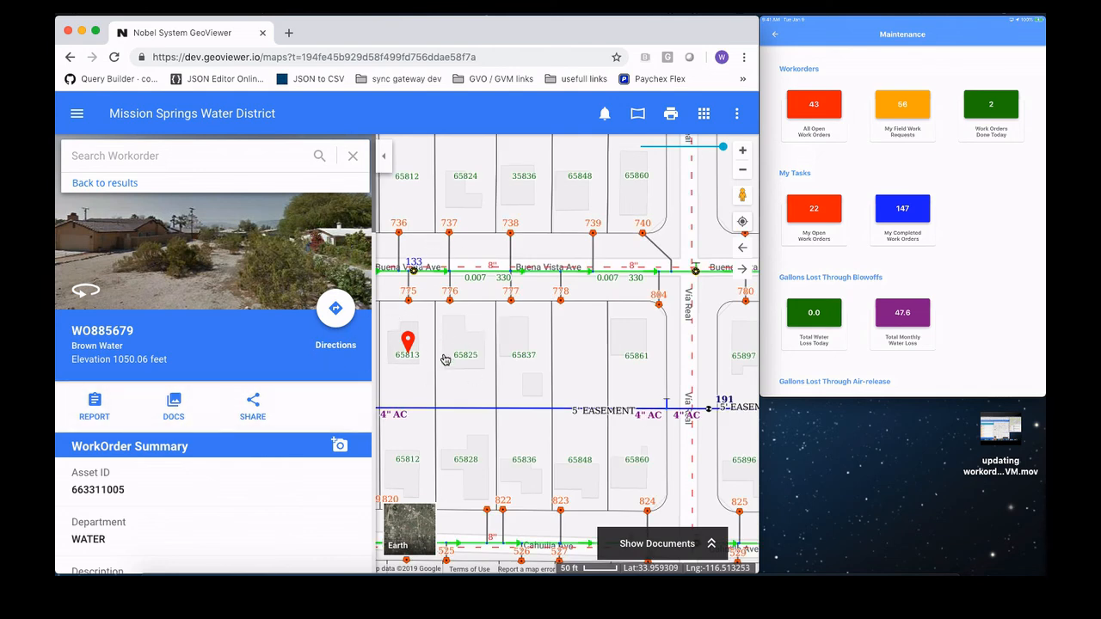
# Step: Examine the closed work order's status, costs, comments, labor details and attached photo
pyautogui.scroll(-5, 262, 412)
pyautogui.scroll(-9, 262, 412)
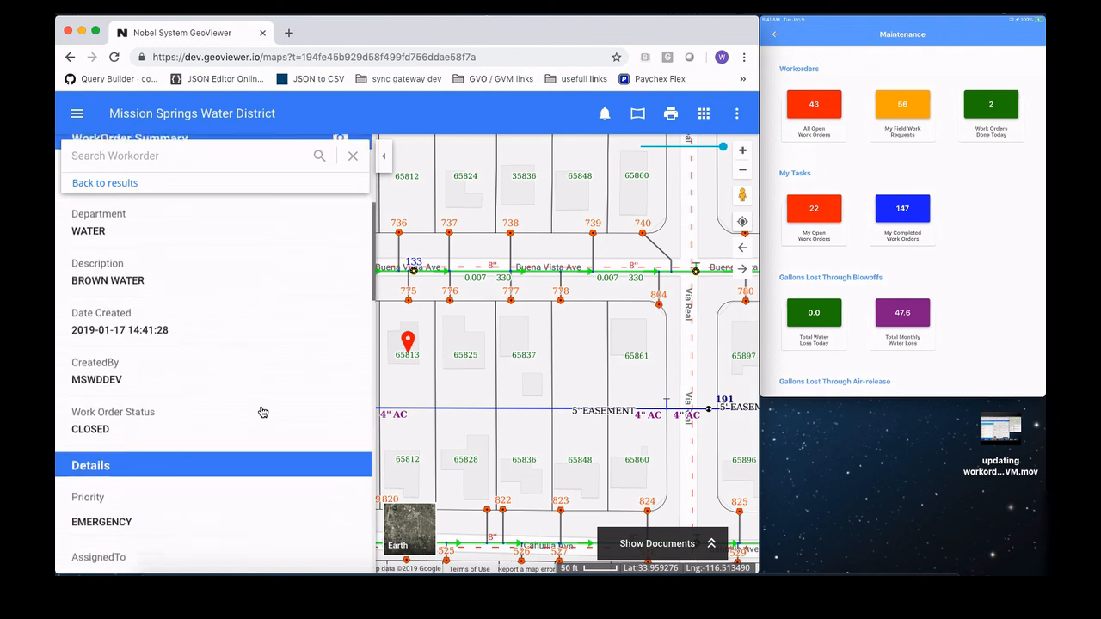
pyautogui.scroll(-12, 262, 411)
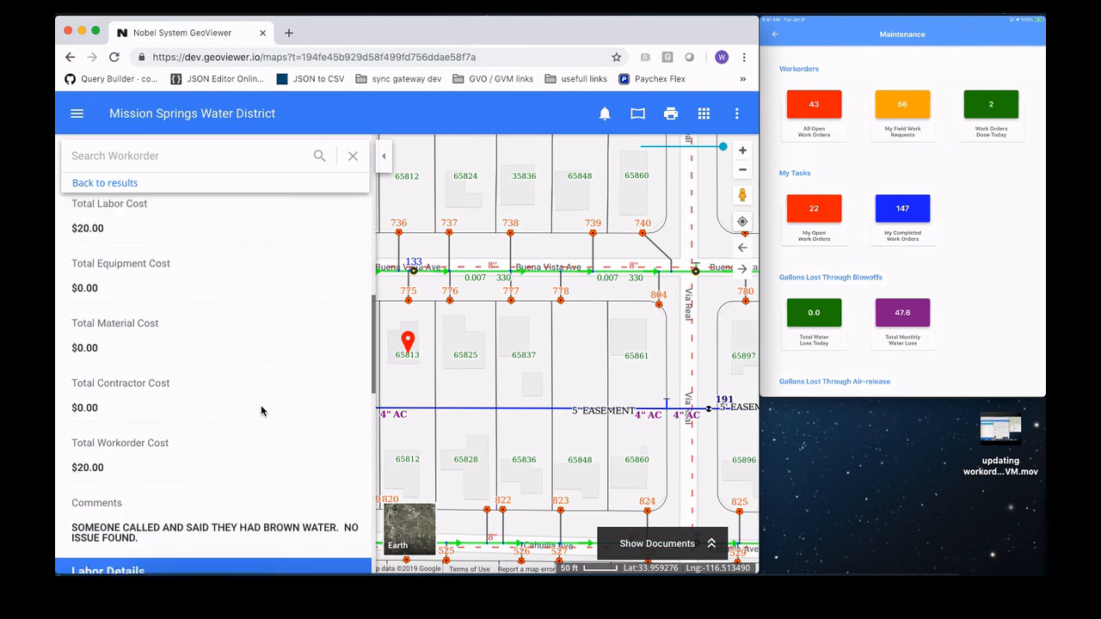
pyautogui.scroll(-4, 263, 411)
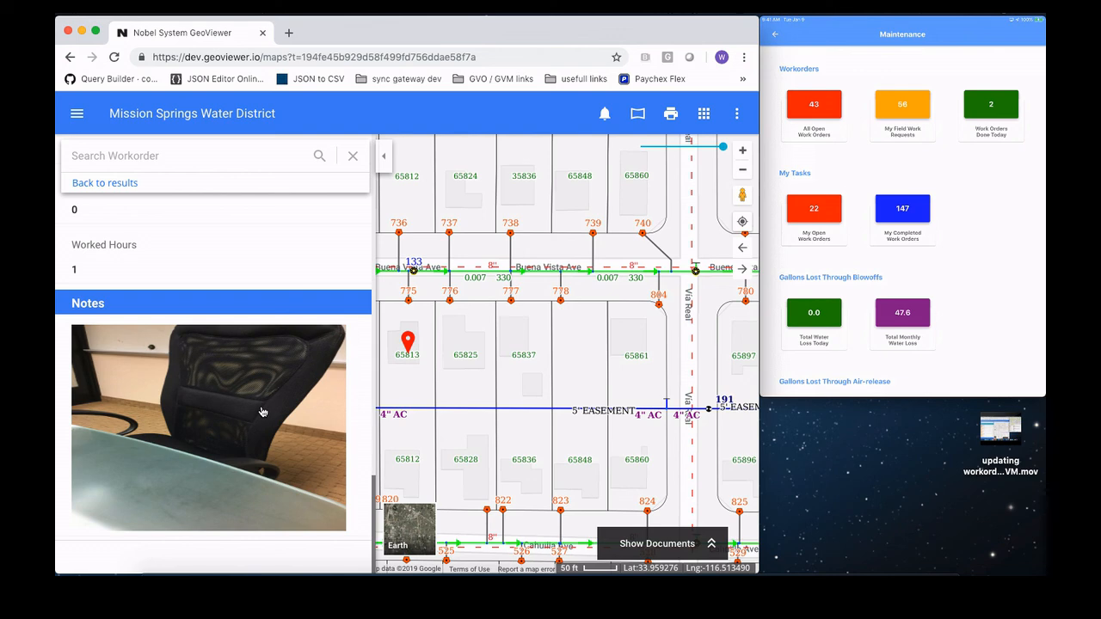
pyautogui.scroll(20, 262, 412)
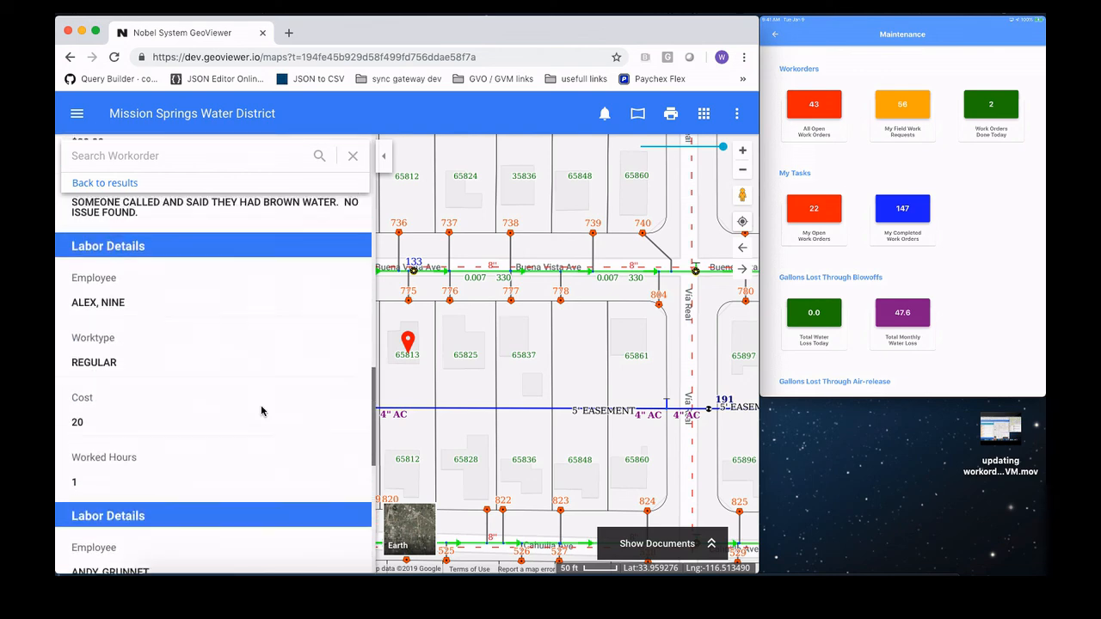
pyautogui.scroll(-6, 255, 467)
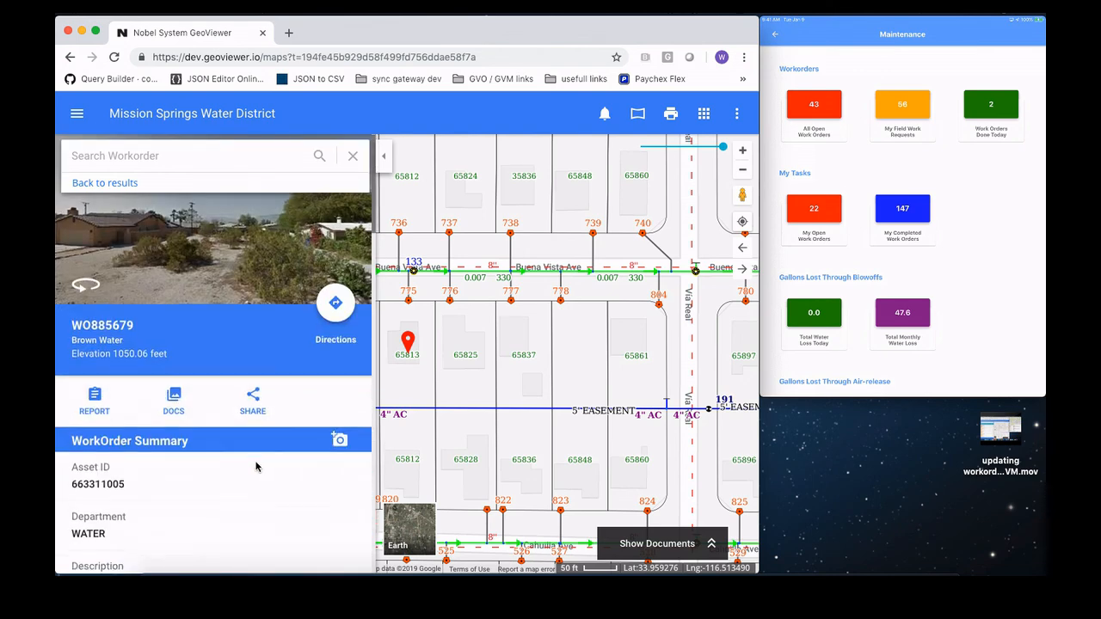
pyautogui.scroll(-7, 255, 467)
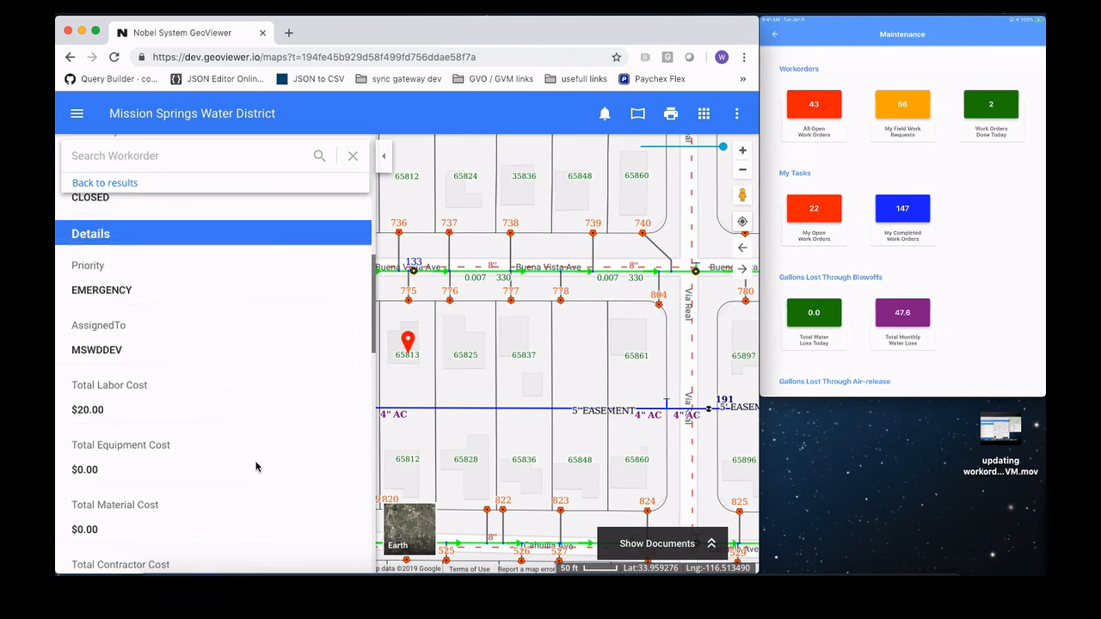
pyautogui.scroll(11, 255, 467)
pyautogui.scroll(2, 256, 467)
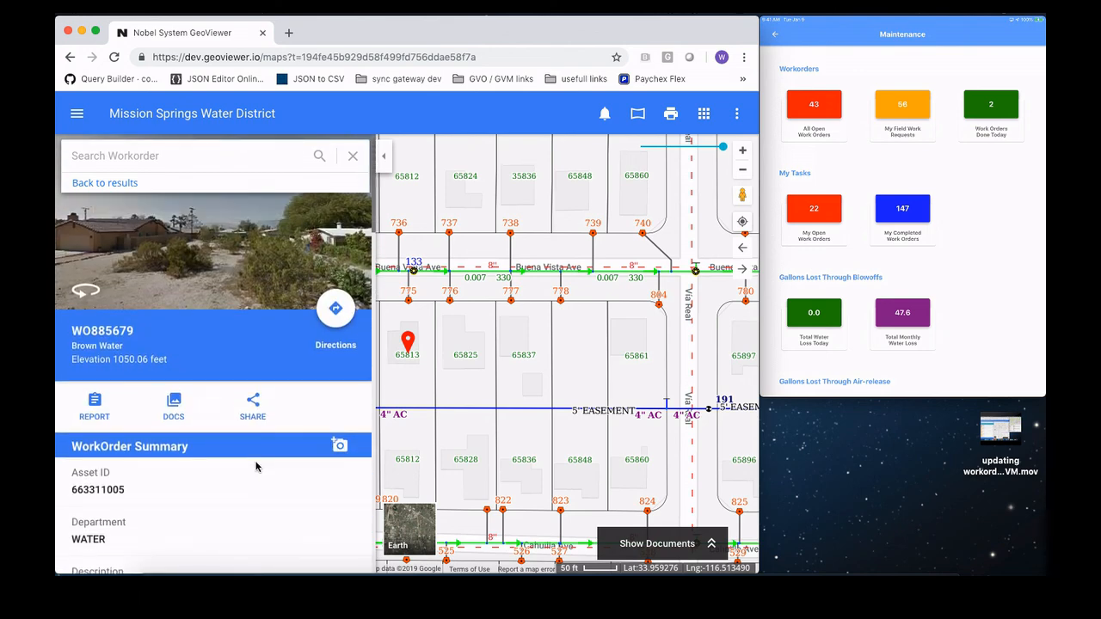
# Step: Generate the report for the closed Brown Water work order, read through its details and close the report
pyautogui.click(96, 404)
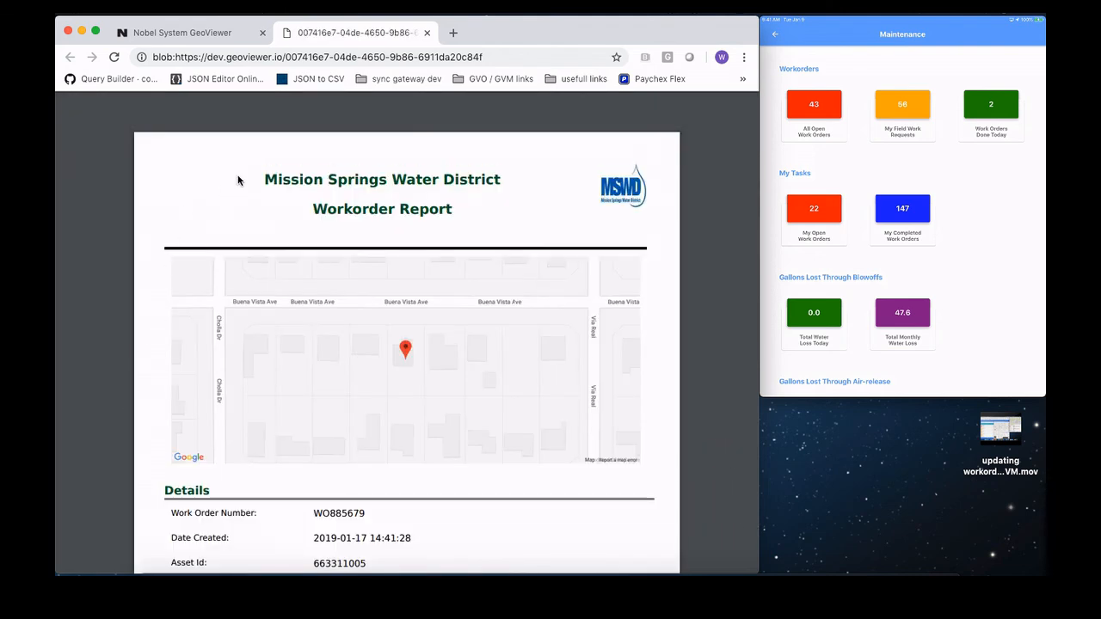
pyautogui.scroll(-3, 322, 316)
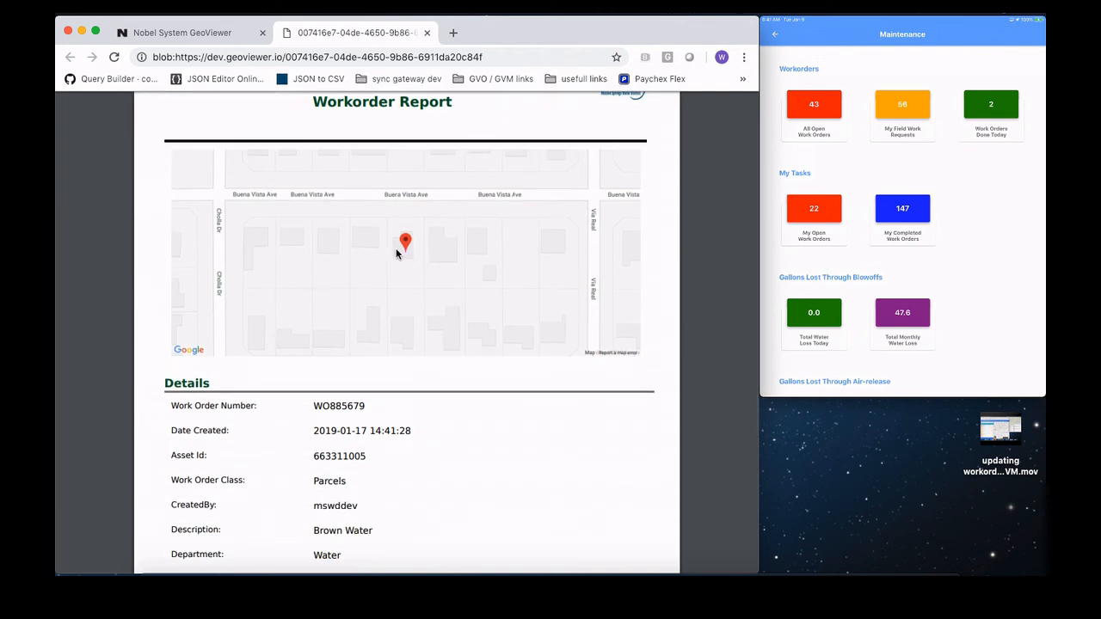
pyautogui.scroll(-6, 401, 251)
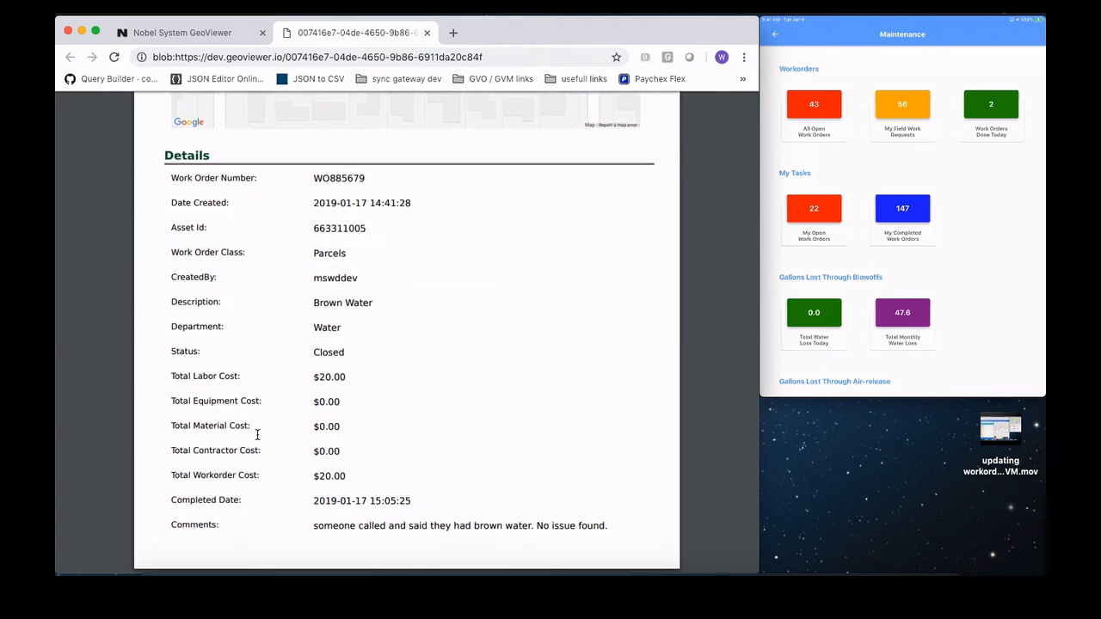
pyautogui.scroll(9, 412, 445)
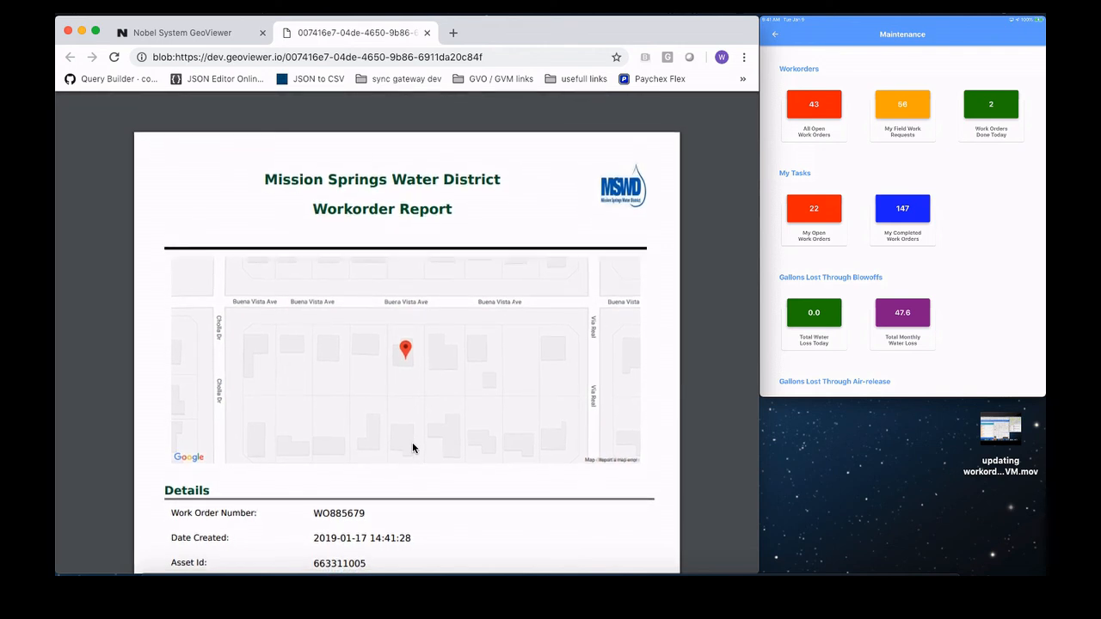
pyautogui.click(427, 34)
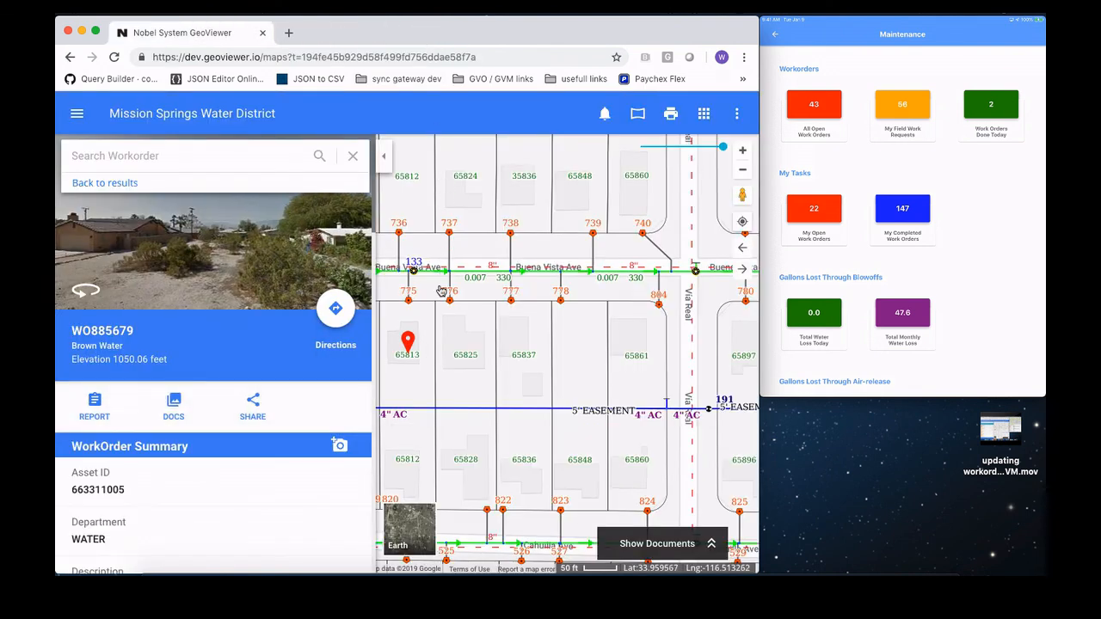